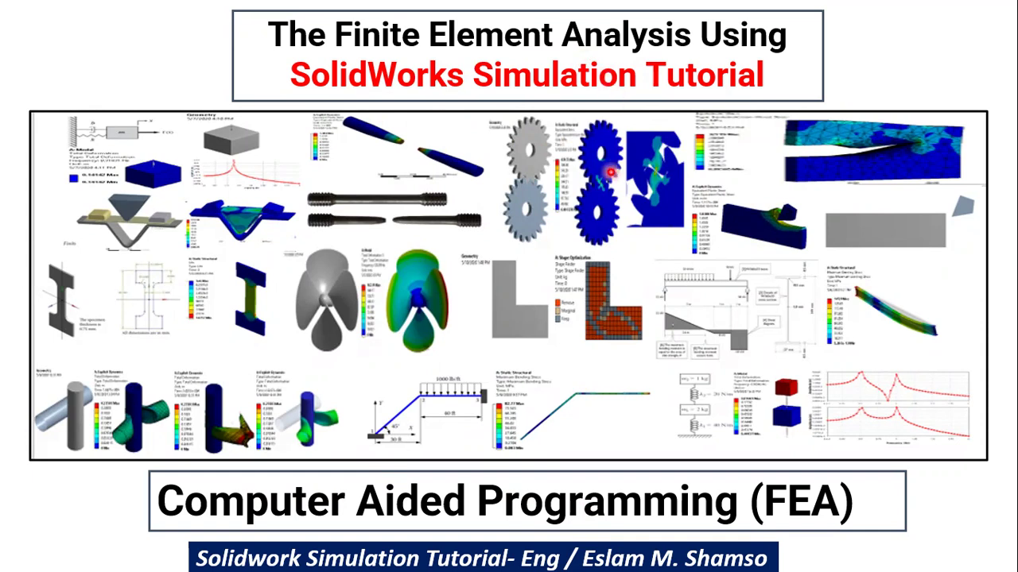
# Step: Advance the slideshow past the About the Instructor and References slides to Types of Elements
pyautogui.press('Right')
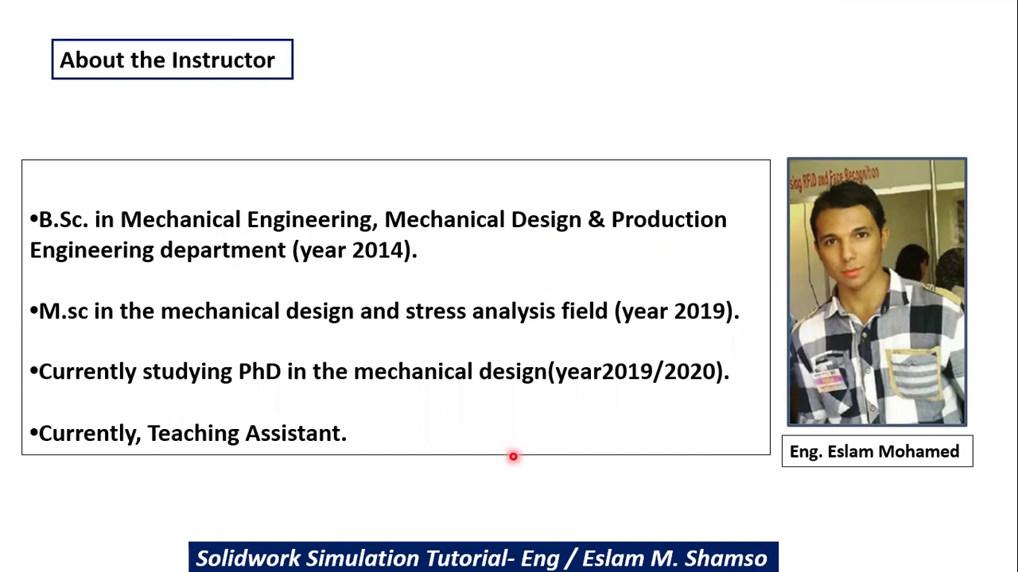
pyautogui.press('Right')
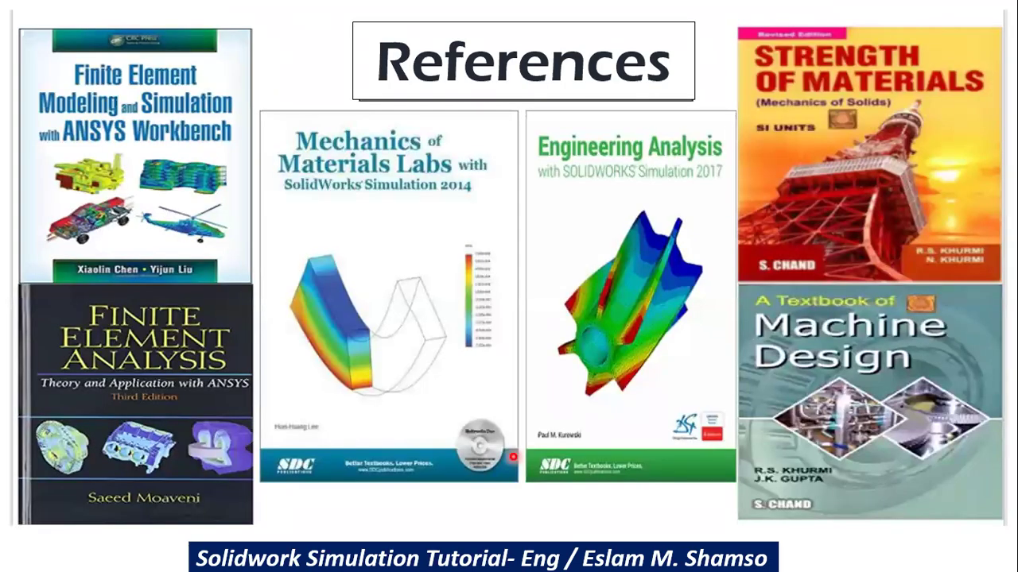
pyautogui.press('Right')
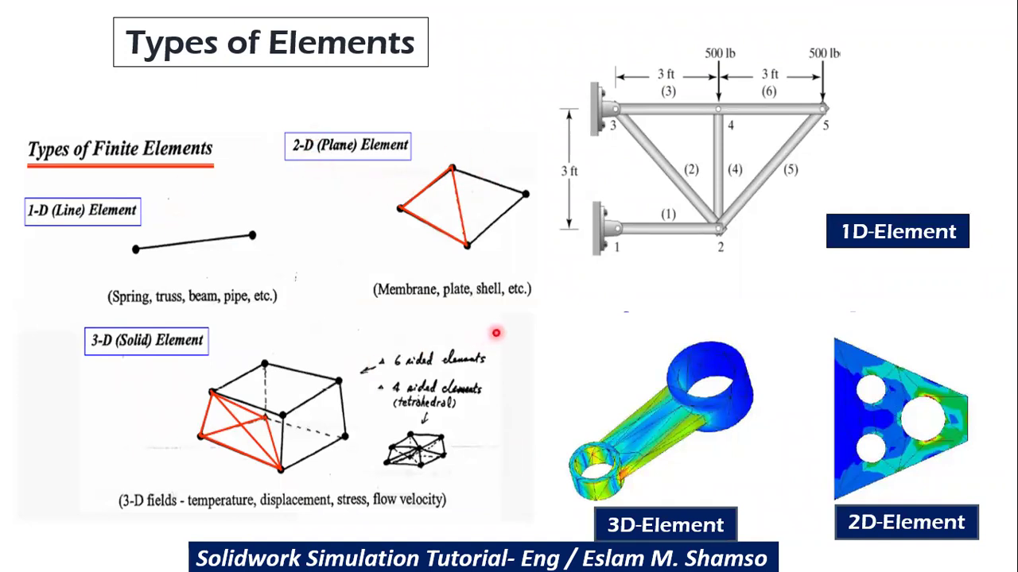
# Step: Advance to the combination wrench tutorial slide with the von Mises and F.S = σy/σv formulas
pyautogui.press('Right')
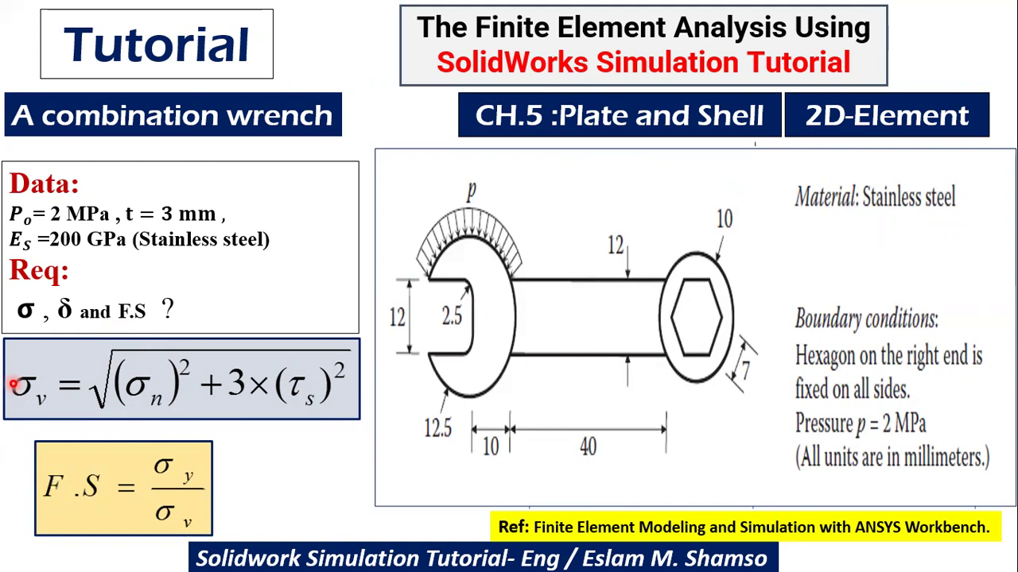
# Step: End the slideshow and bring the SOLIDWORKS wrench part to the front
pyautogui.rightClick(196, 247)
pyautogui.click(254, 460)
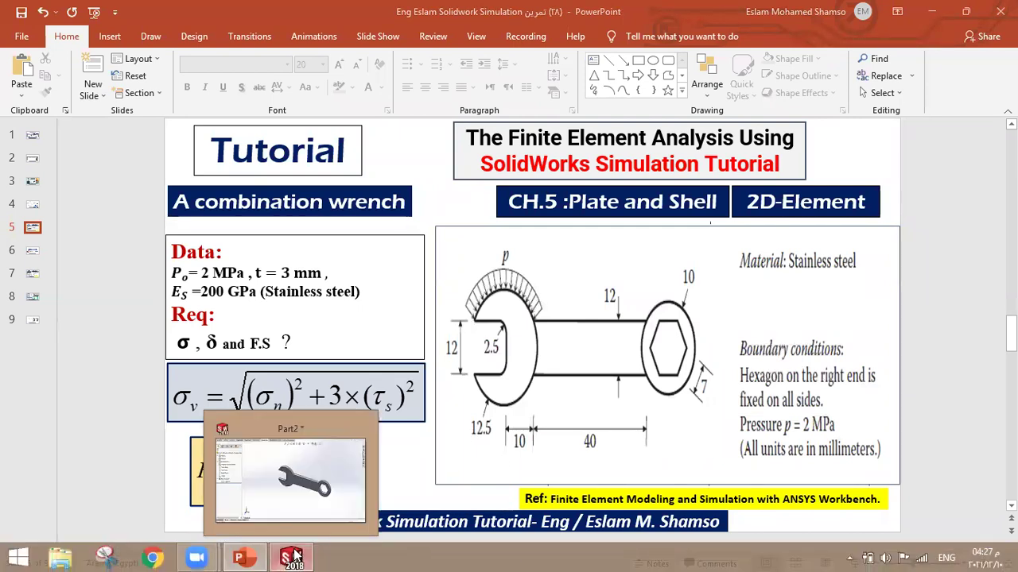
pyautogui.click(292, 556)
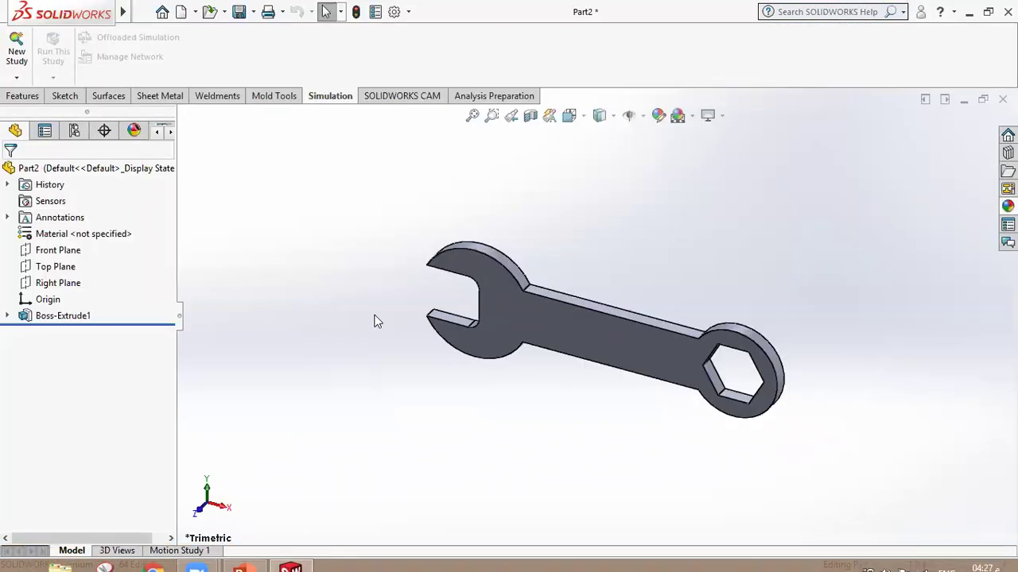
# Step: Review the wrench's Sketch1 dimensions (Ø25, Ø20, 40, 12, 7 mm) from the front, then exit the sketch
pyautogui.click(471, 116)
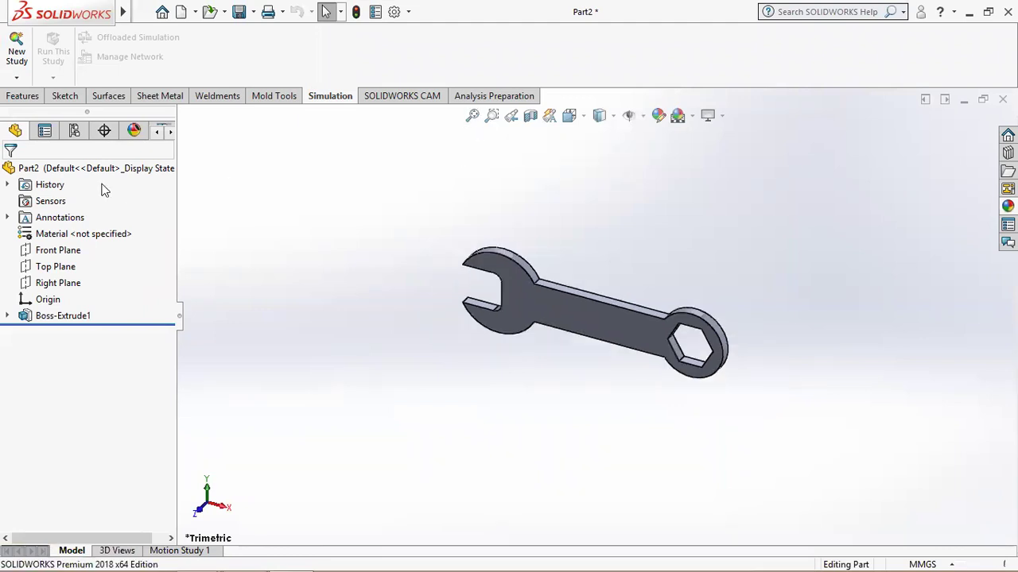
pyautogui.click(45, 315)
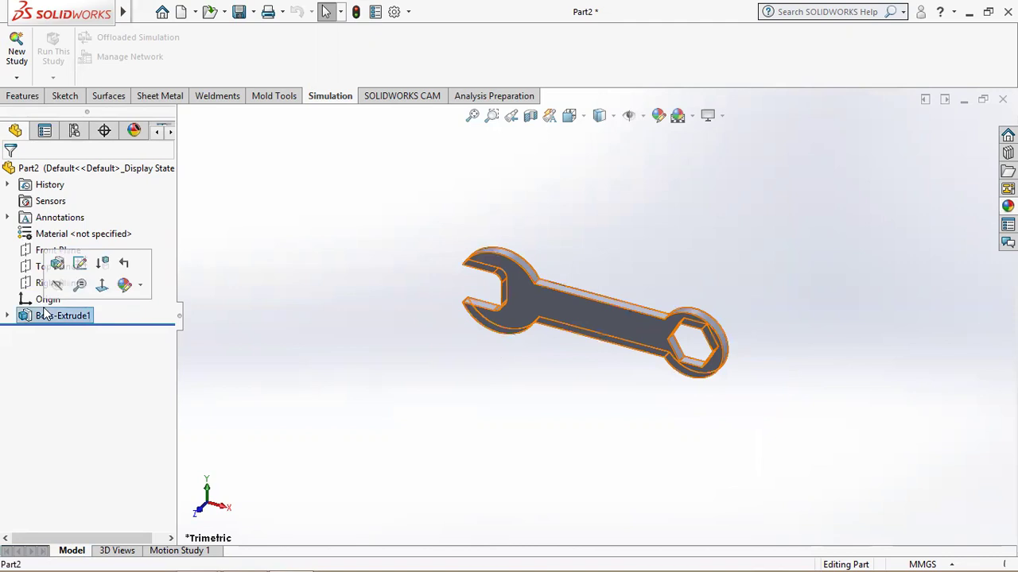
pyautogui.click(78, 265)
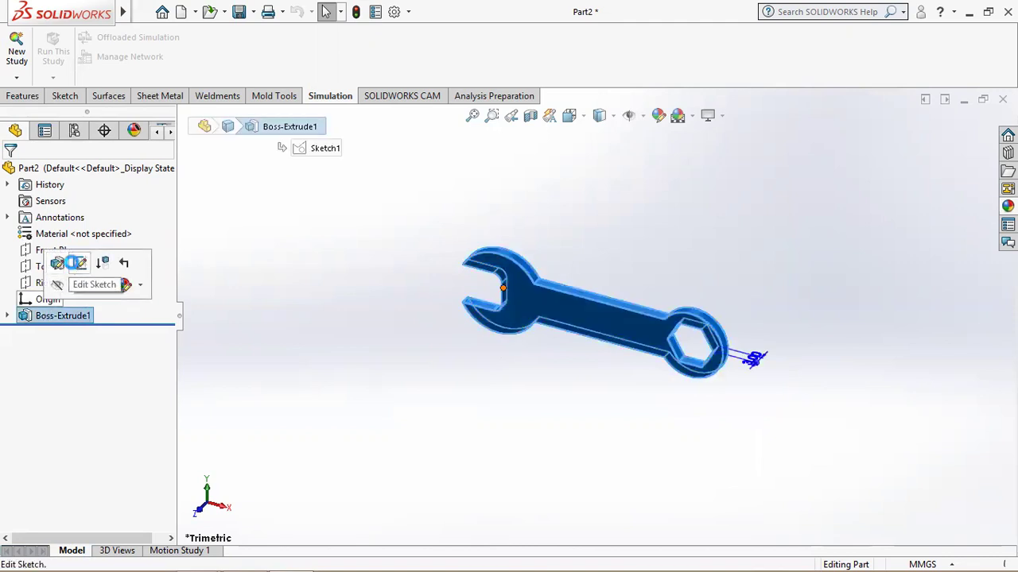
pyautogui.click(572, 117)
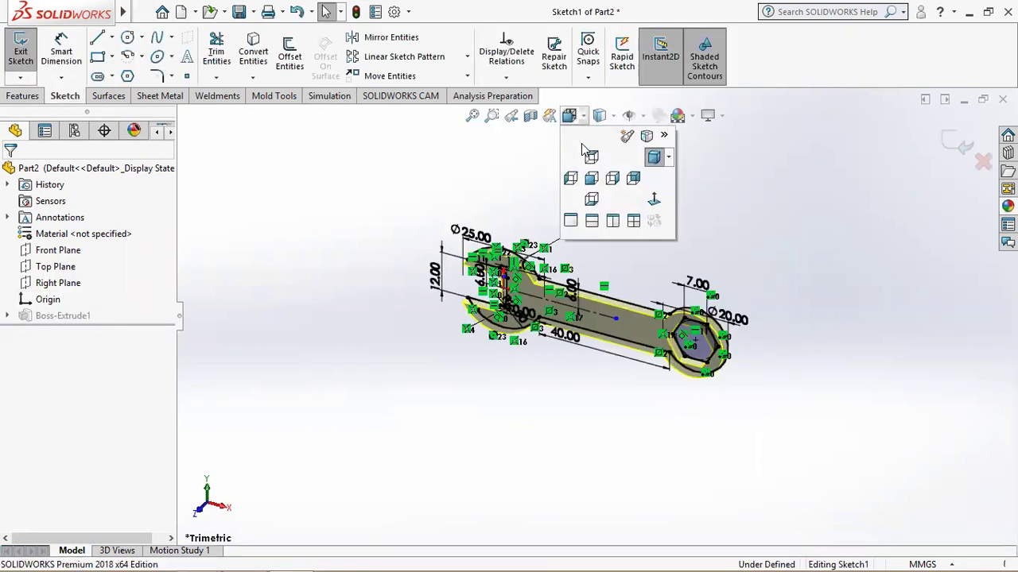
pyautogui.click(591, 179)
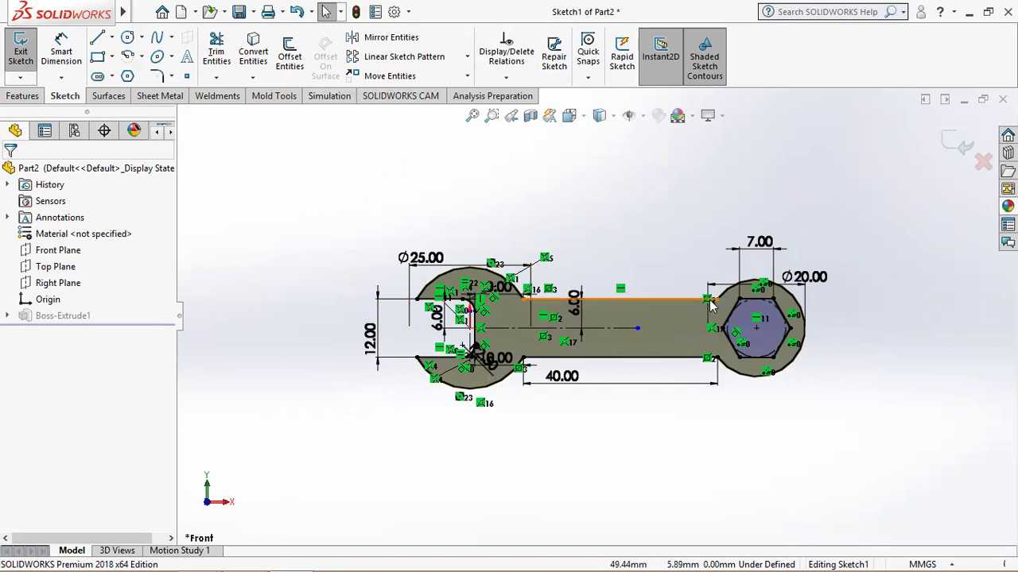
pyautogui.click(948, 141)
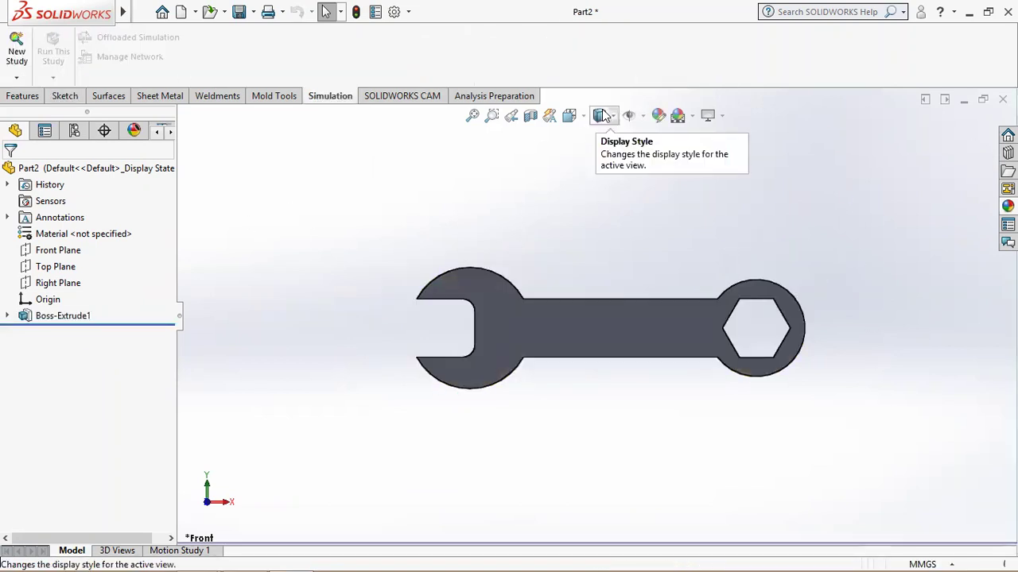
# Step: In Dimetric view, create static study Static 28 with 2D simplification enabled
pyautogui.click(570, 115)
pyautogui.click(653, 161)
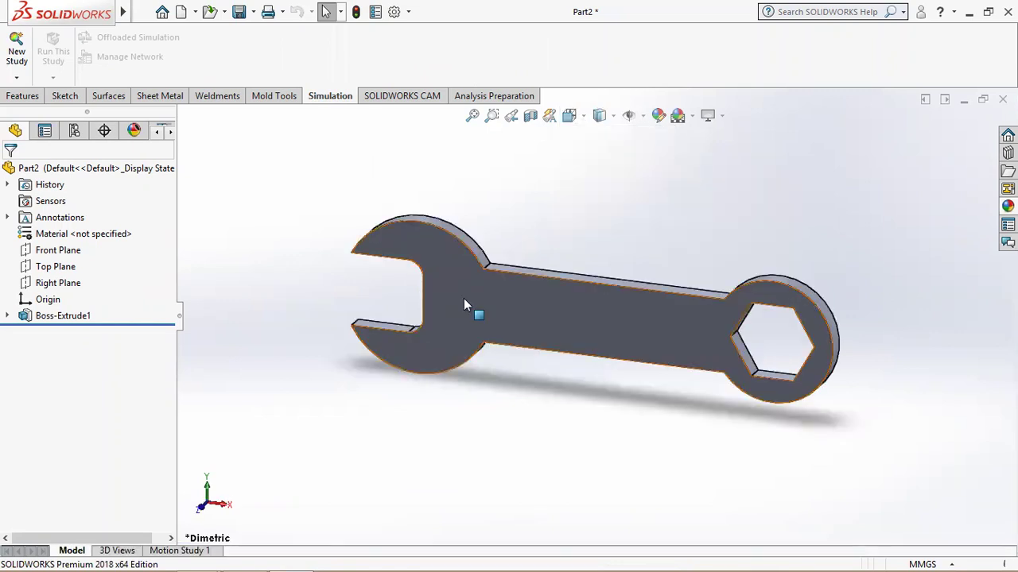
pyautogui.click(16, 47)
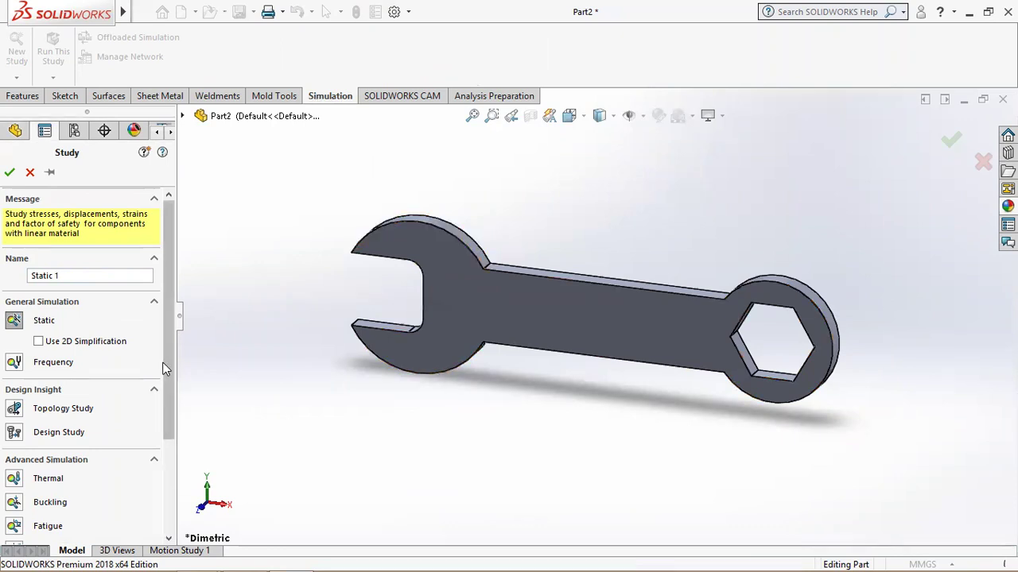
pyautogui.click(39, 341)
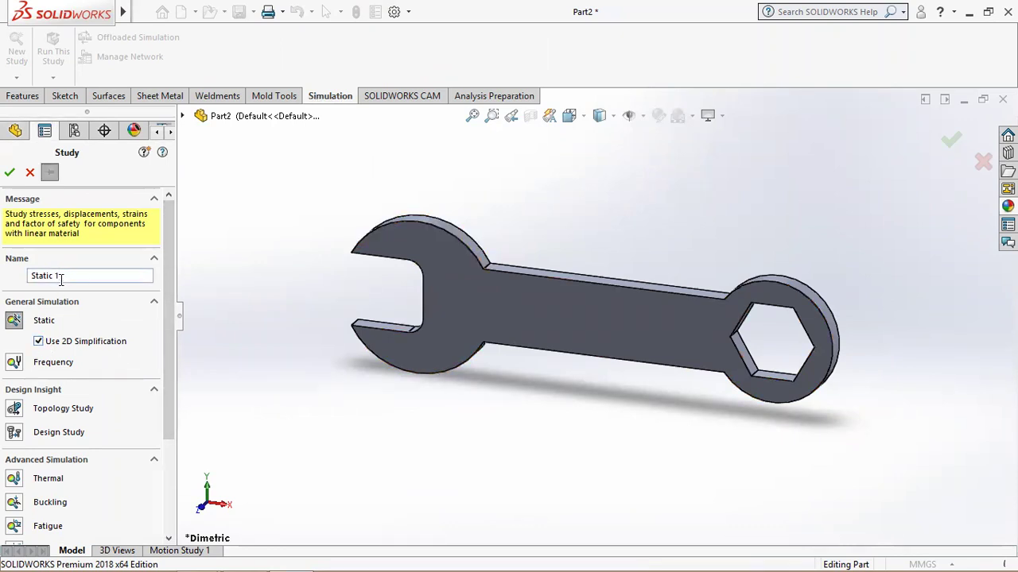
pyautogui.click(9, 173)
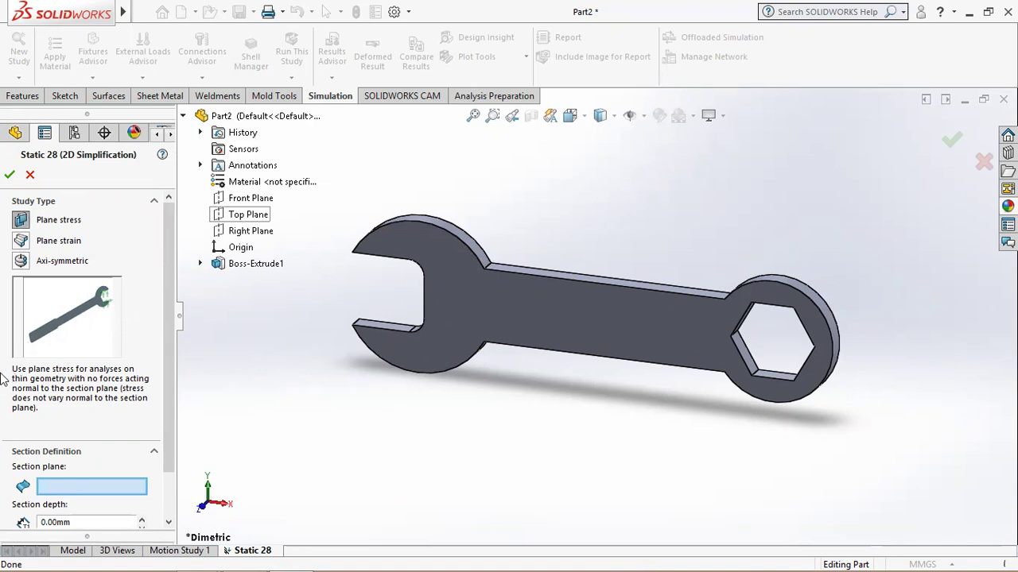
# Step: Set plane stress using the wrench face as section plane with a 3 mm section depth
pyautogui.click(611, 299)
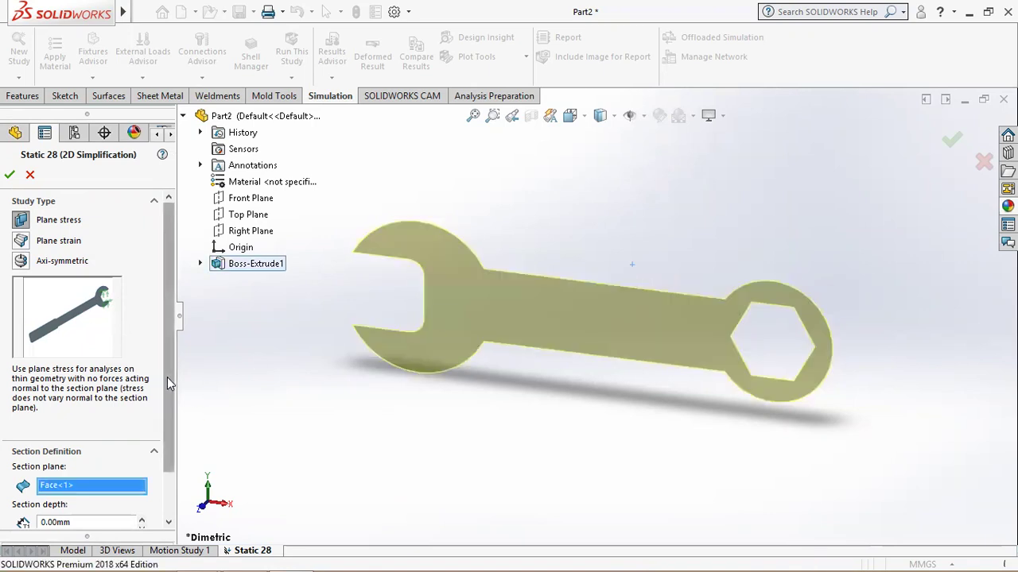
pyautogui.scroll(-2, 168, 430)
pyautogui.doubleClick(78, 467)
pyautogui.write('3')
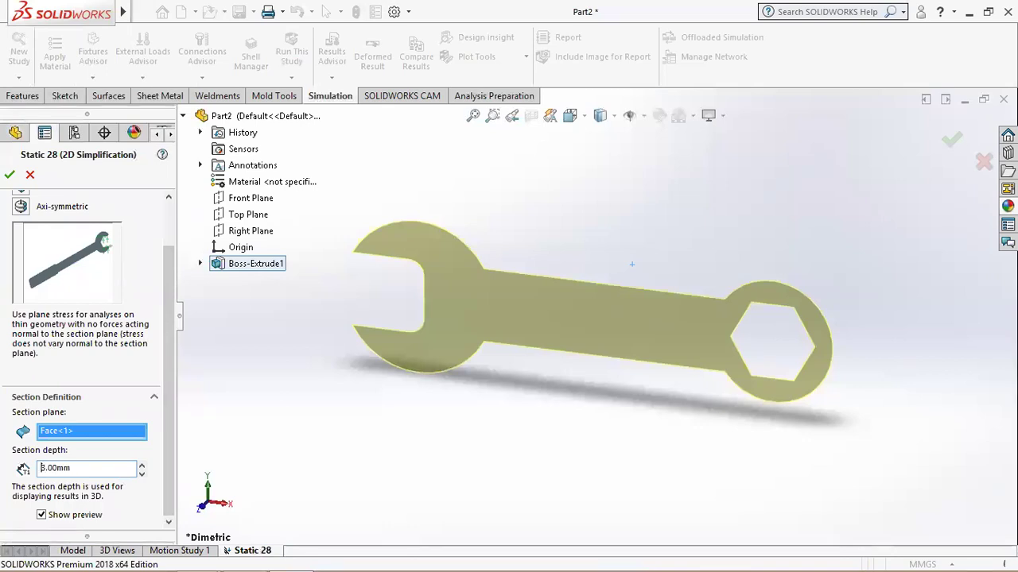
pyautogui.click(9, 174)
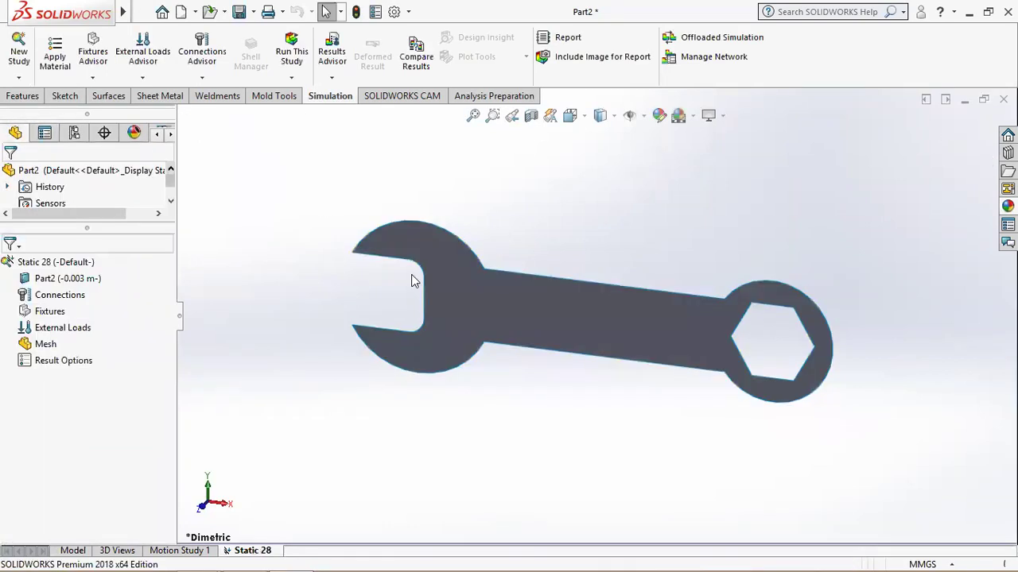
# Step: From the Front view, apply Stainless Steel (ferritic) to Part2 in the material dialog
pyautogui.click(571, 116)
pyautogui.click(595, 179)
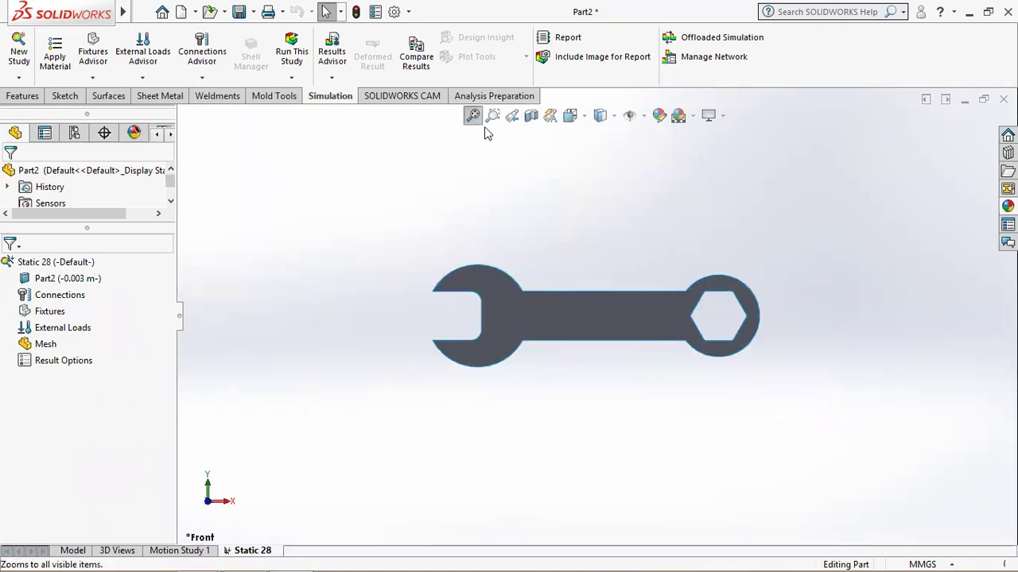
pyautogui.scroll(-1, 718, 357)
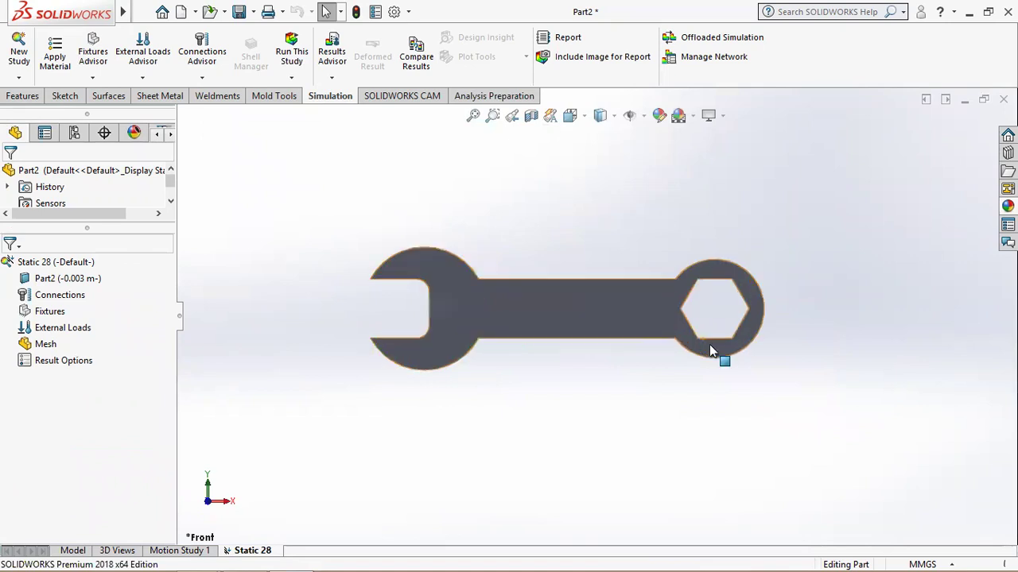
pyautogui.scroll(-2, 710, 351)
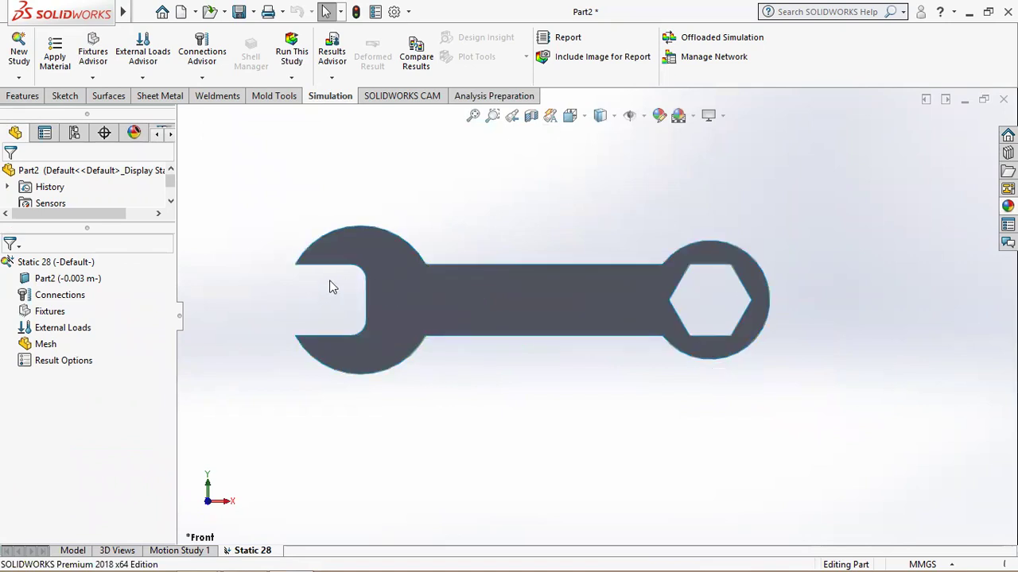
pyautogui.rightClick(66, 281)
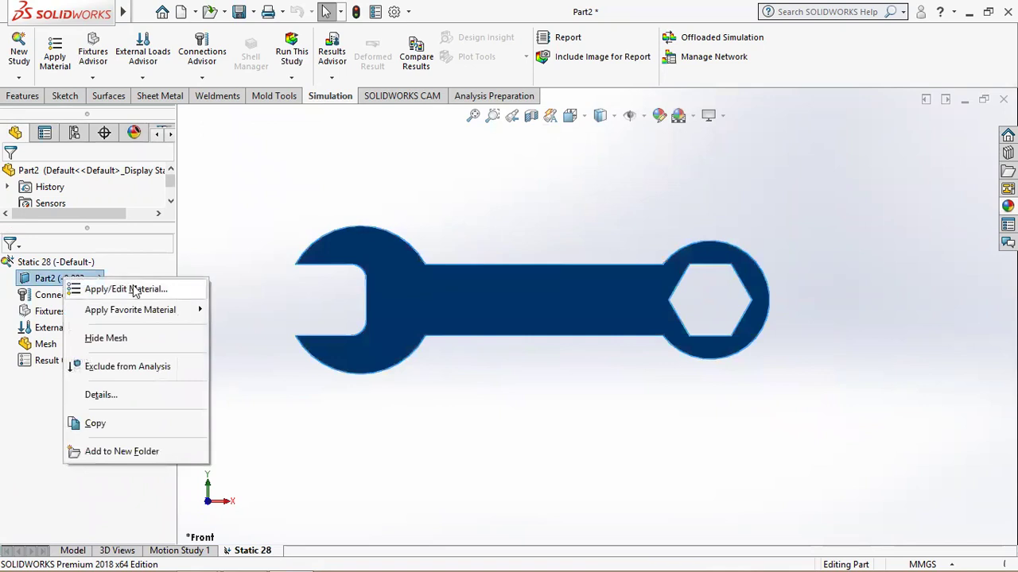
pyautogui.click(133, 289)
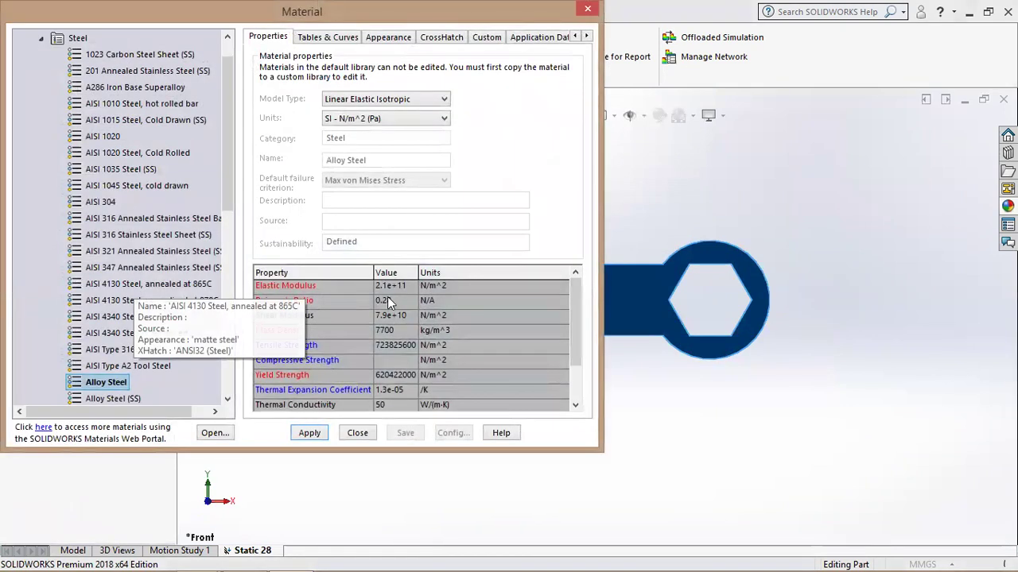
pyautogui.moveTo(230, 182); pyautogui.dragTo(228, 295)
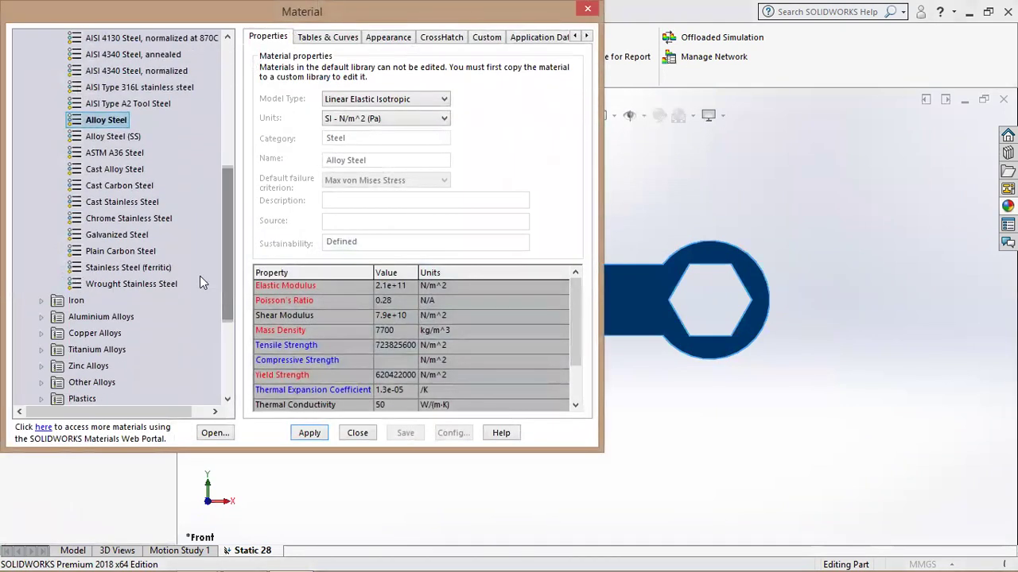
pyautogui.click(115, 269)
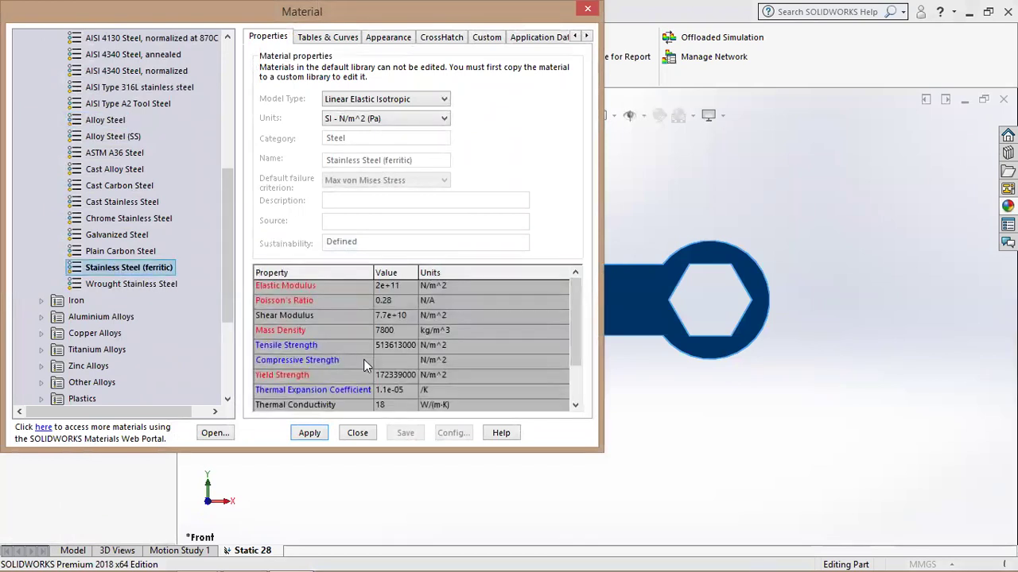
pyautogui.click(310, 436)
pyautogui.click(358, 433)
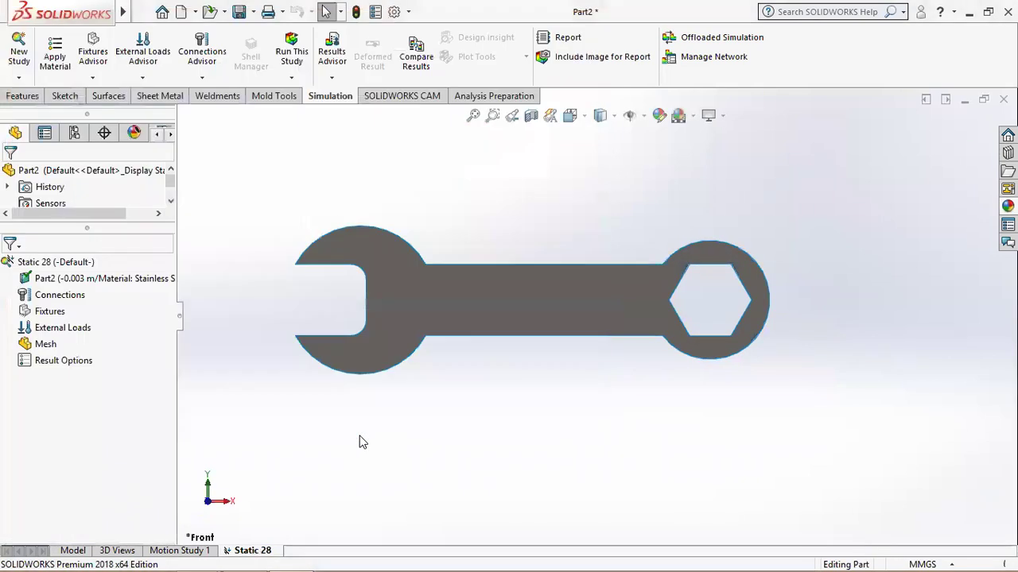
# Step: Start a Fixed Geometry fixture from the Fixtures item in the Static 28 study tree
pyautogui.rightClick(64, 279)
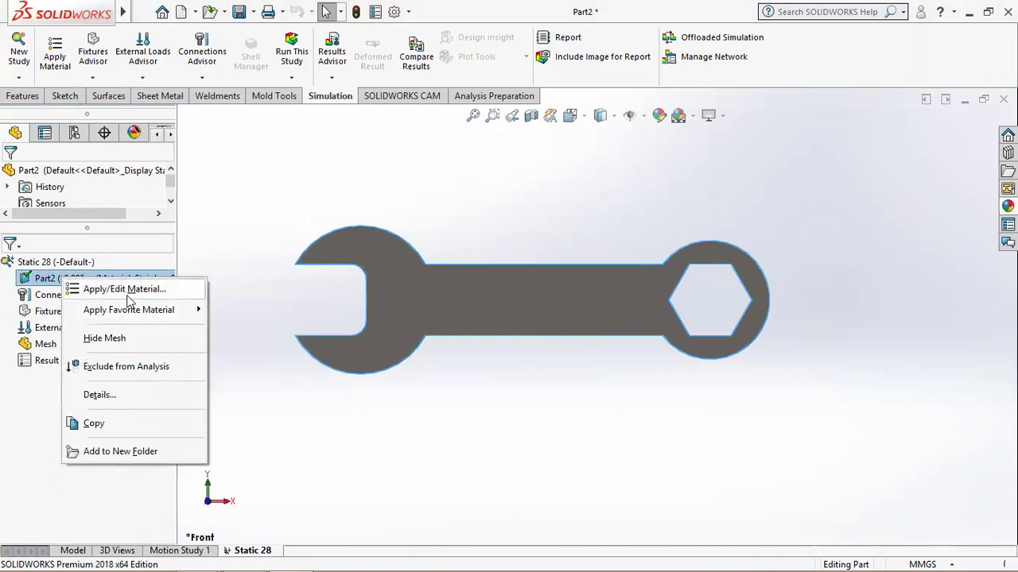
pyautogui.click(29, 296)
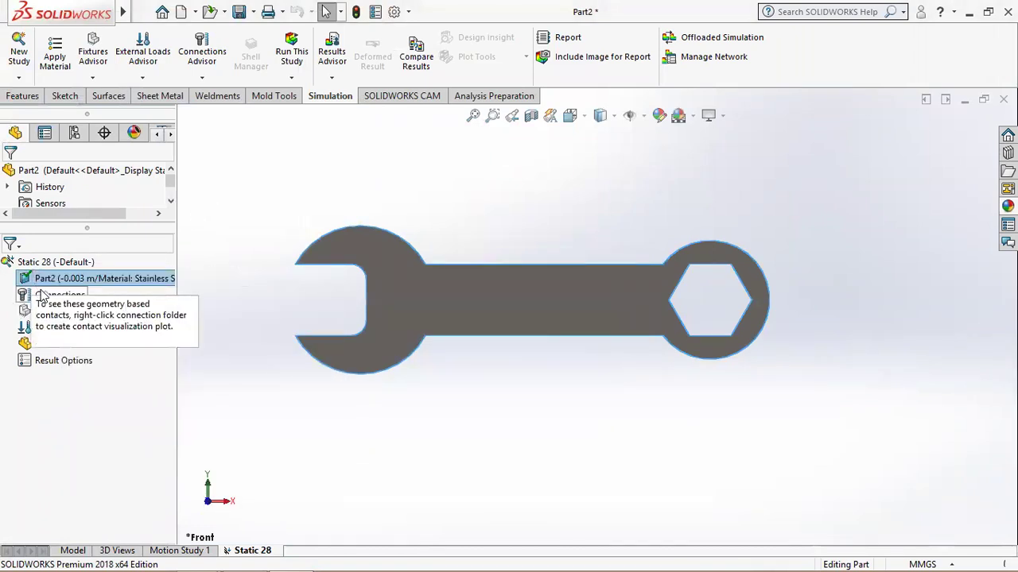
pyautogui.click(43, 297)
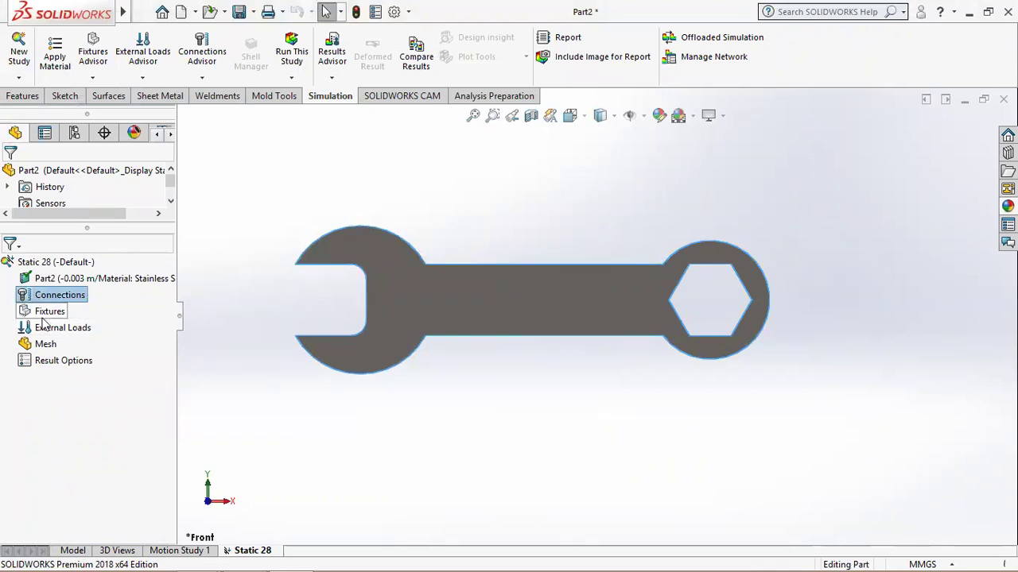
pyautogui.rightClick(43, 312)
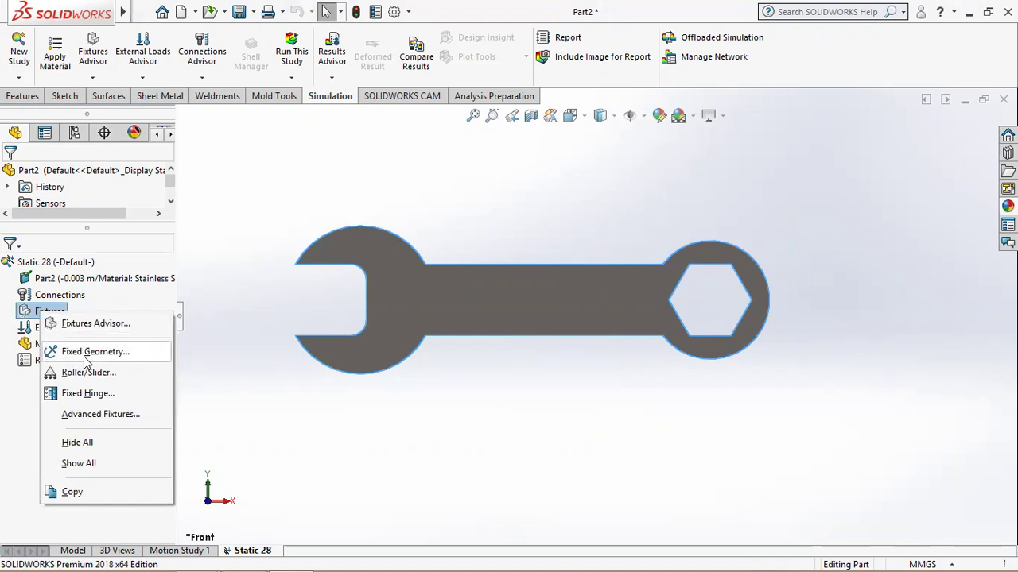
pyautogui.click(86, 353)
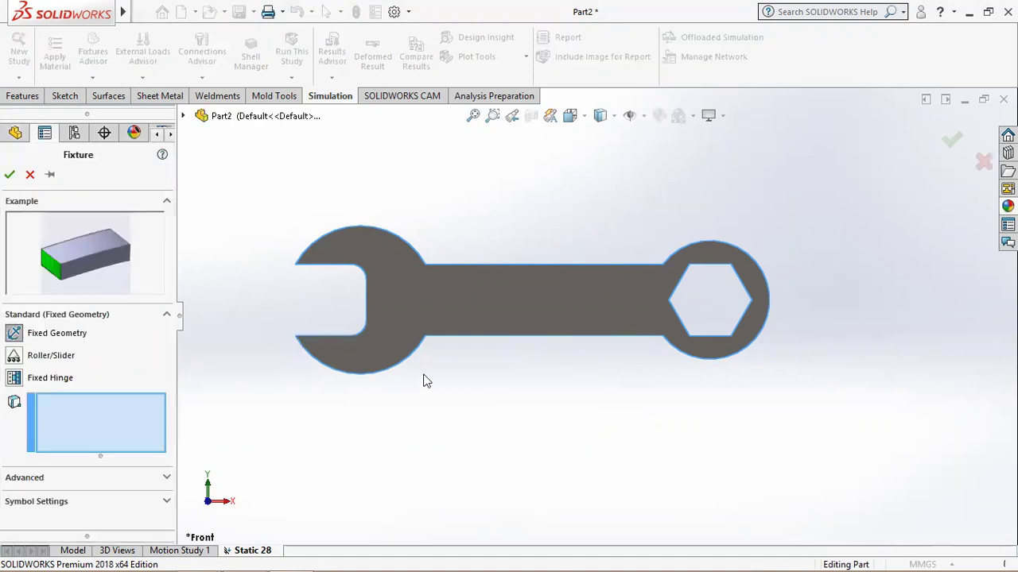
pyautogui.moveTo(241, 557)
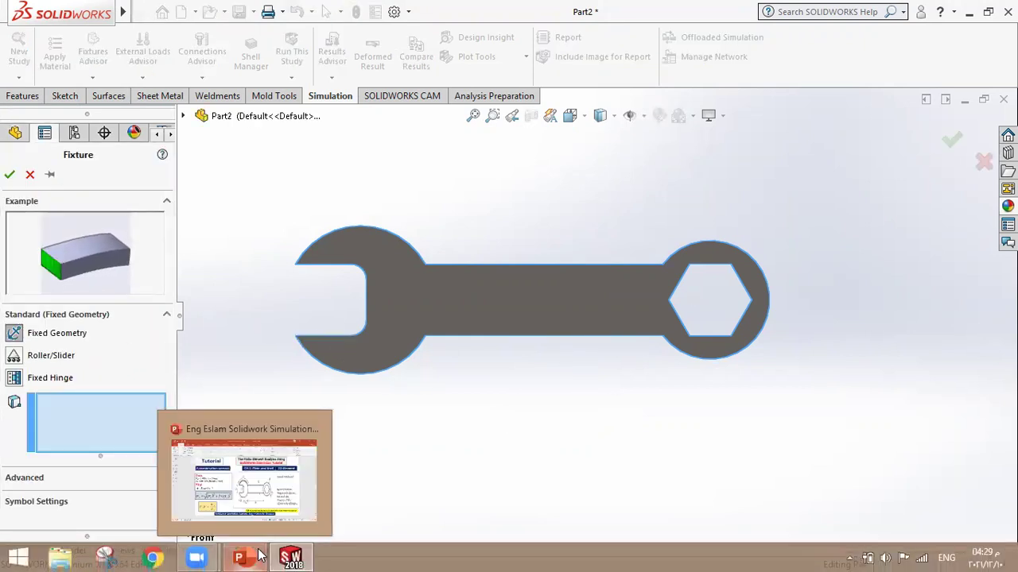
pyautogui.click(243, 477)
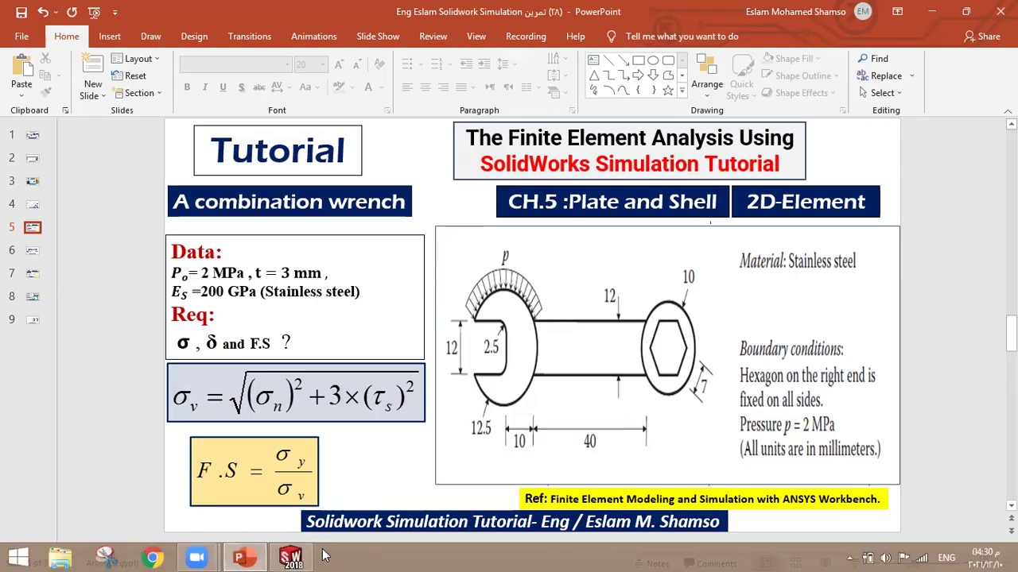
# Step: Return to SOLIDWORKS after checking the hexagon-fixed boundary conditions on slide 5
pyautogui.click(302, 556)
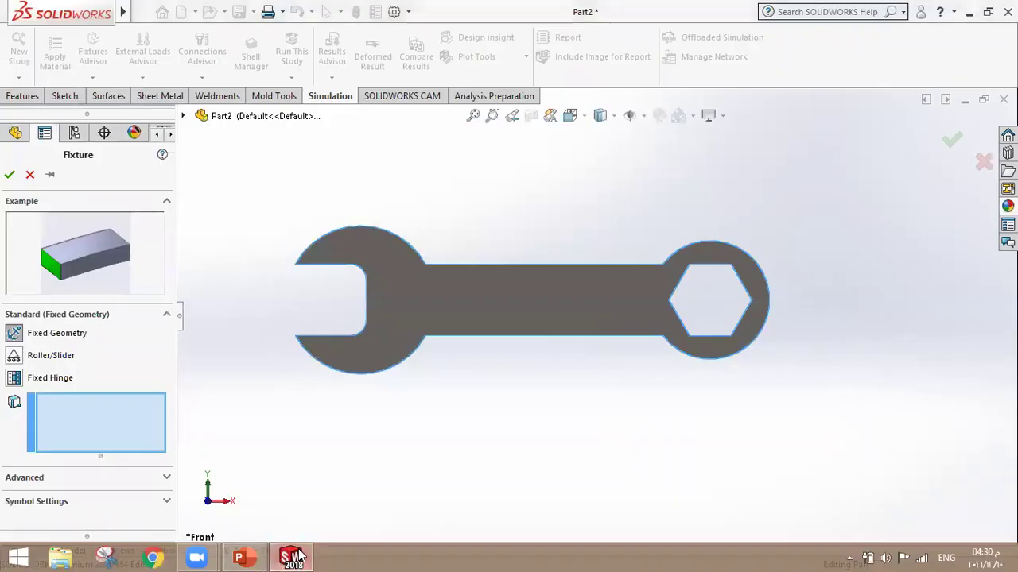
# Step: Select all six hexagon-hole edges as Fixed Geometry
pyautogui.click(685, 283)
pyautogui.click(713, 267)
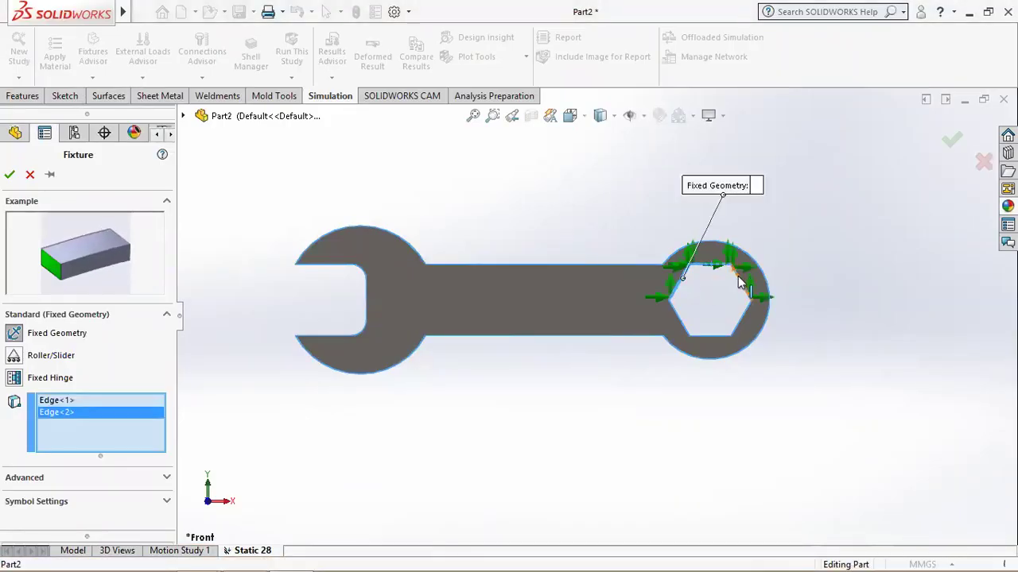
pyautogui.click(741, 318)
pyautogui.click(739, 333)
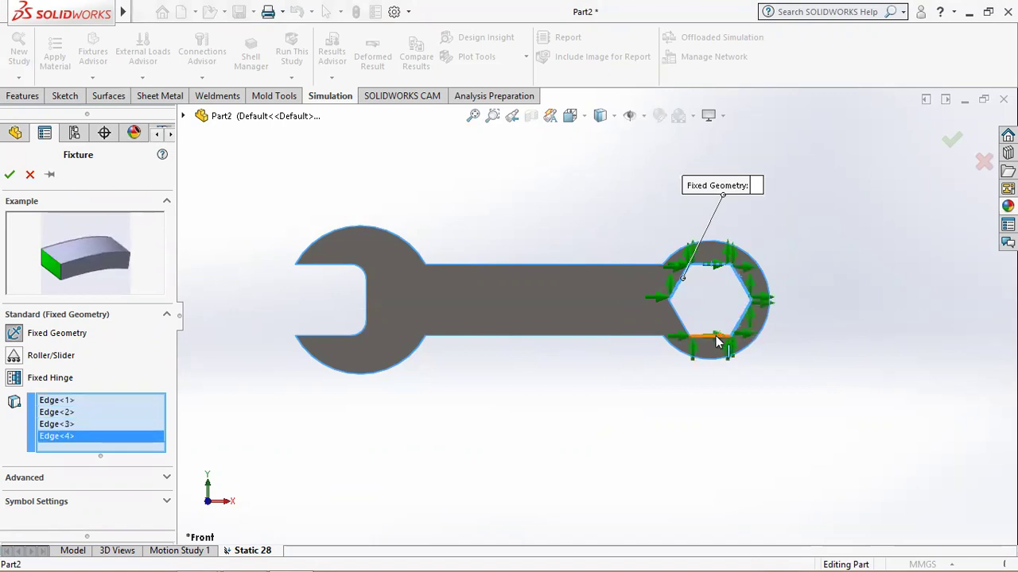
pyautogui.click(716, 335)
pyautogui.click(684, 326)
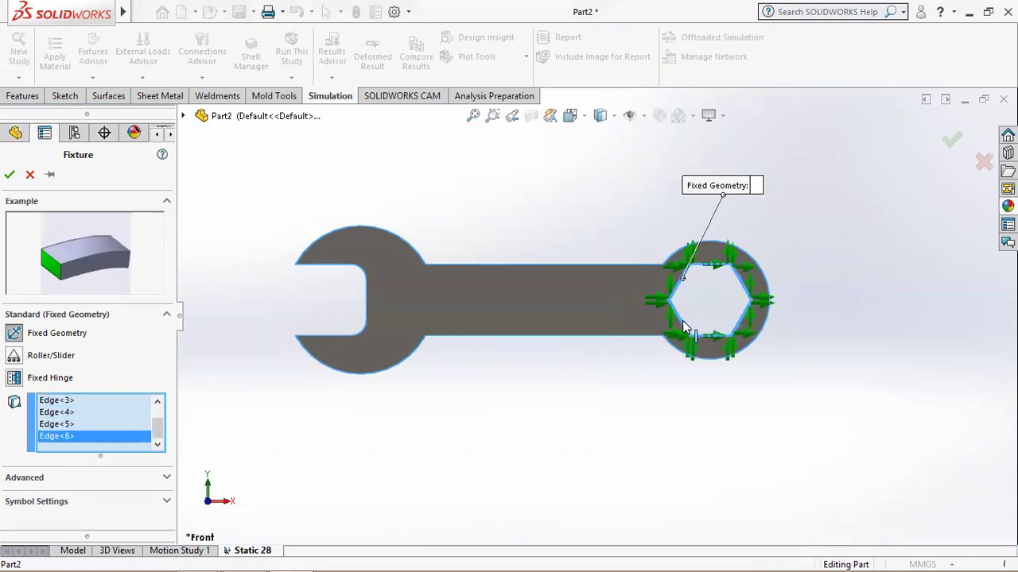
# Step: Confirm the hexagon fixture as Fixed-1 and apply a pressure load to the jaw's top arc
pyautogui.click(10, 176)
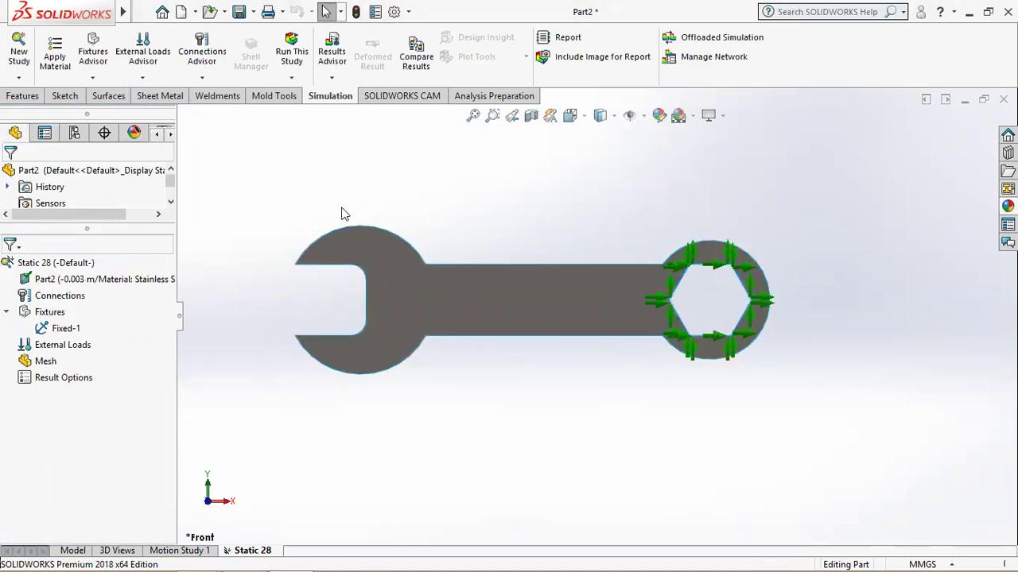
pyautogui.rightClick(62, 350)
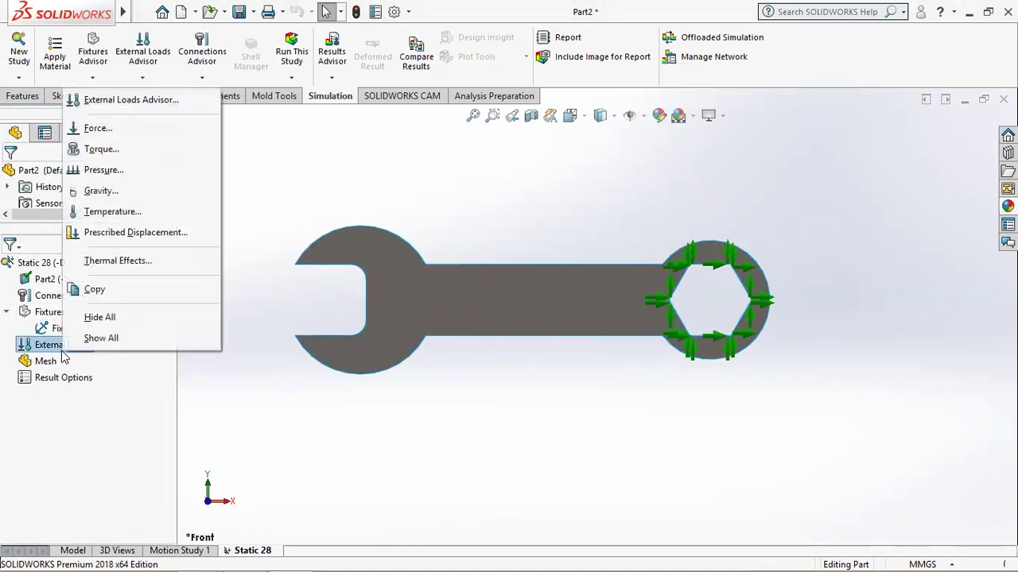
pyautogui.click(75, 171)
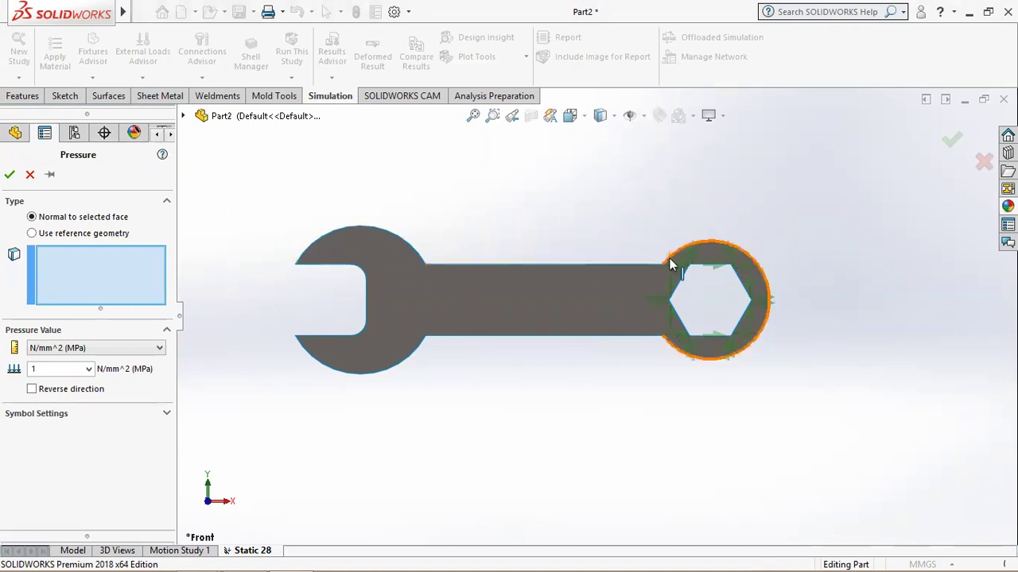
pyautogui.click(338, 233)
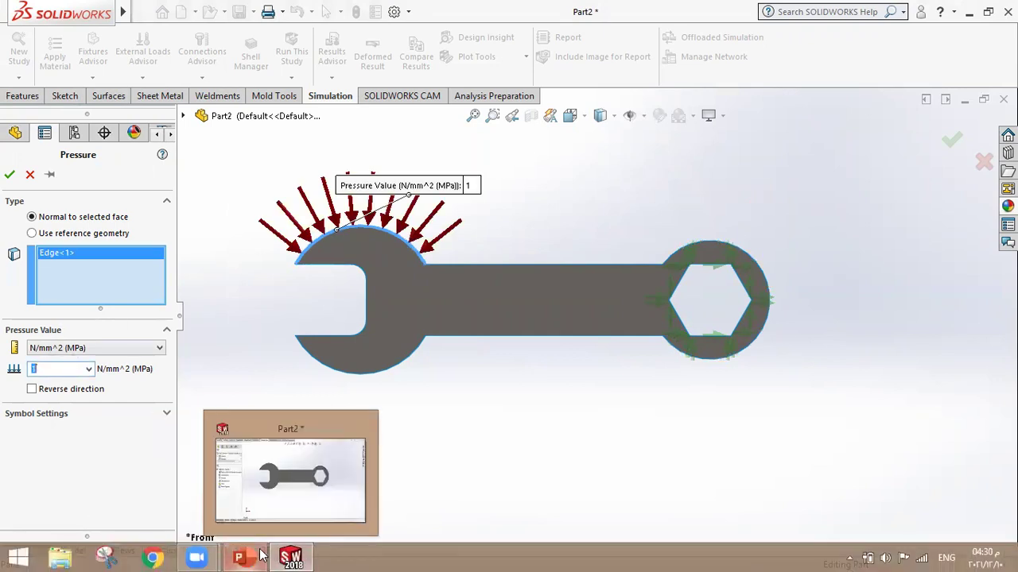
# Step: Set the pressure to 2 N/mm^2 (MPa), as given on the tutorial slide, and confirm
pyautogui.moveTo(239, 558)
pyautogui.click(256, 555)
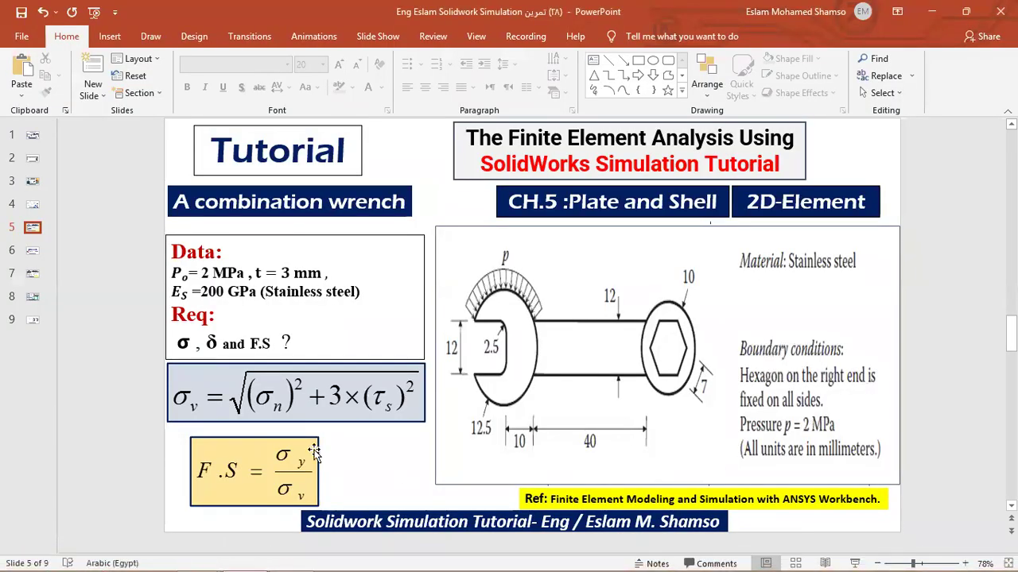
pyautogui.click(294, 557)
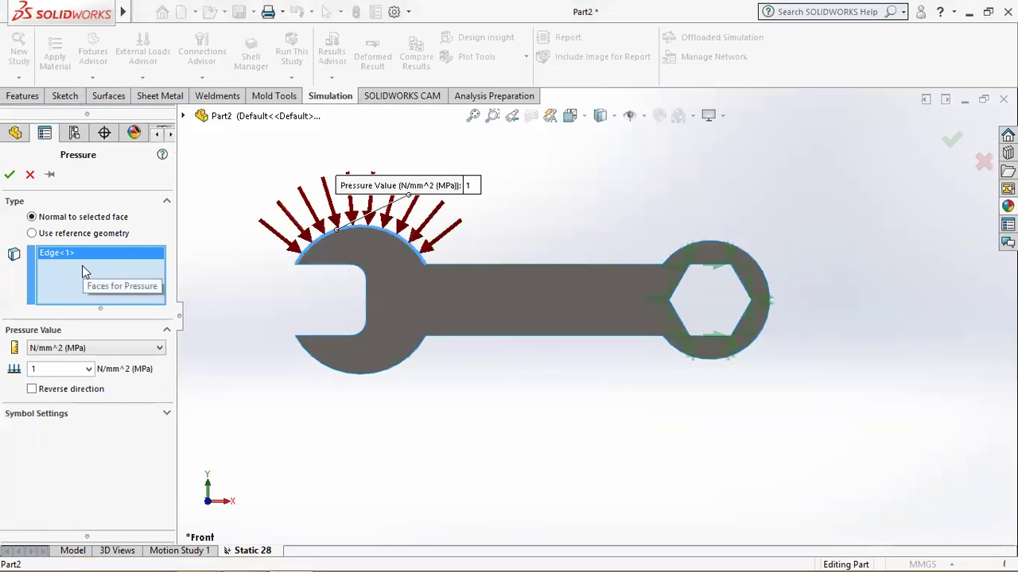
pyautogui.doubleClick(68, 369)
pyautogui.write('2')
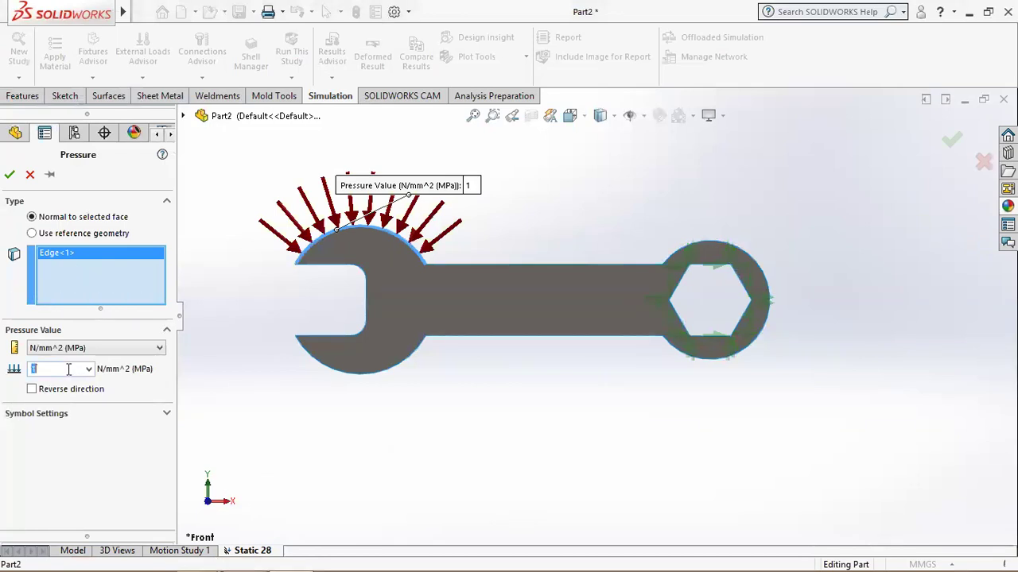
pyautogui.click(9, 175)
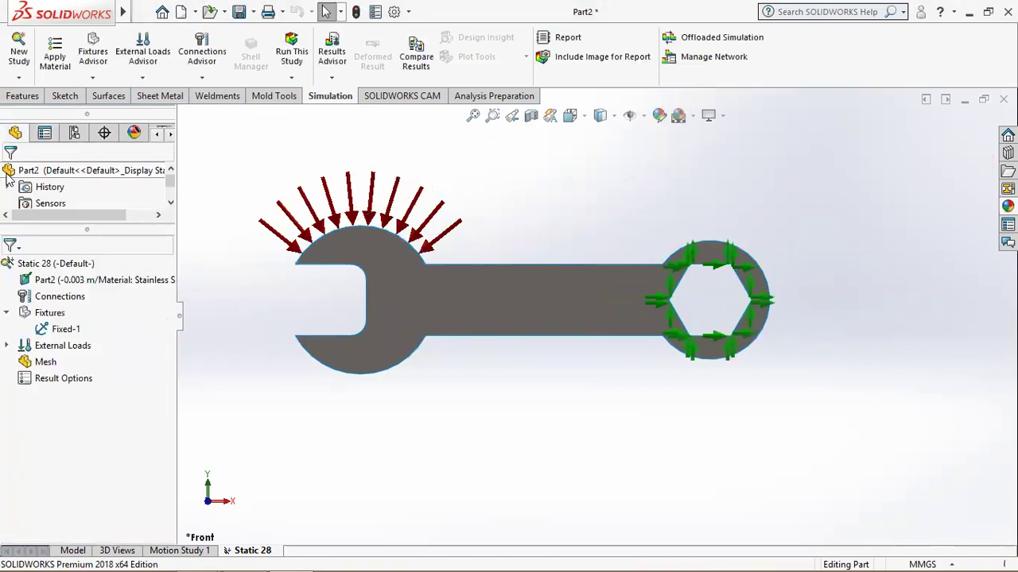
# Step: Mesh the whole wrench with a standard mesh of about 1.25 mm elements
pyautogui.rightClick(45, 362)
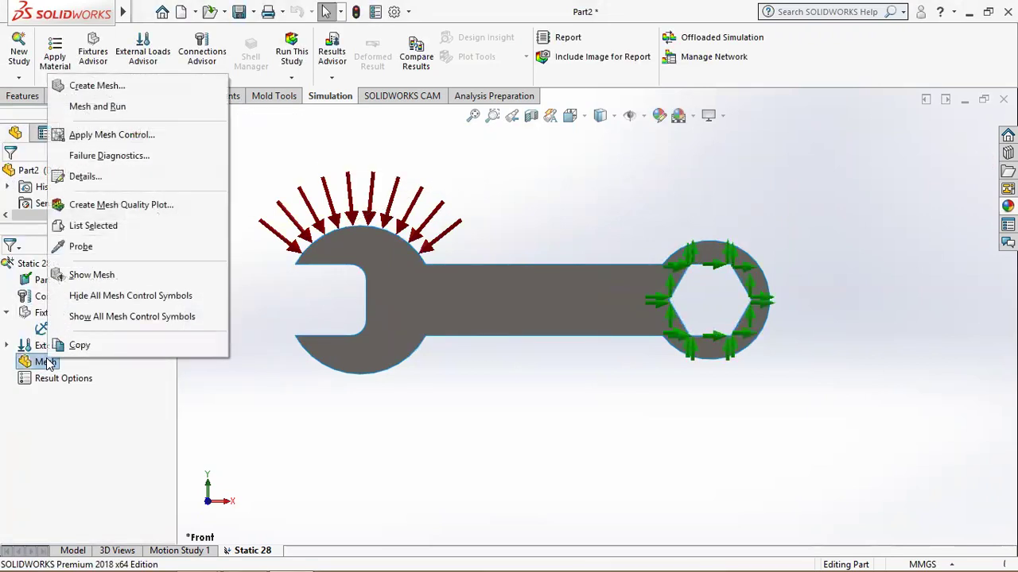
pyautogui.click(87, 86)
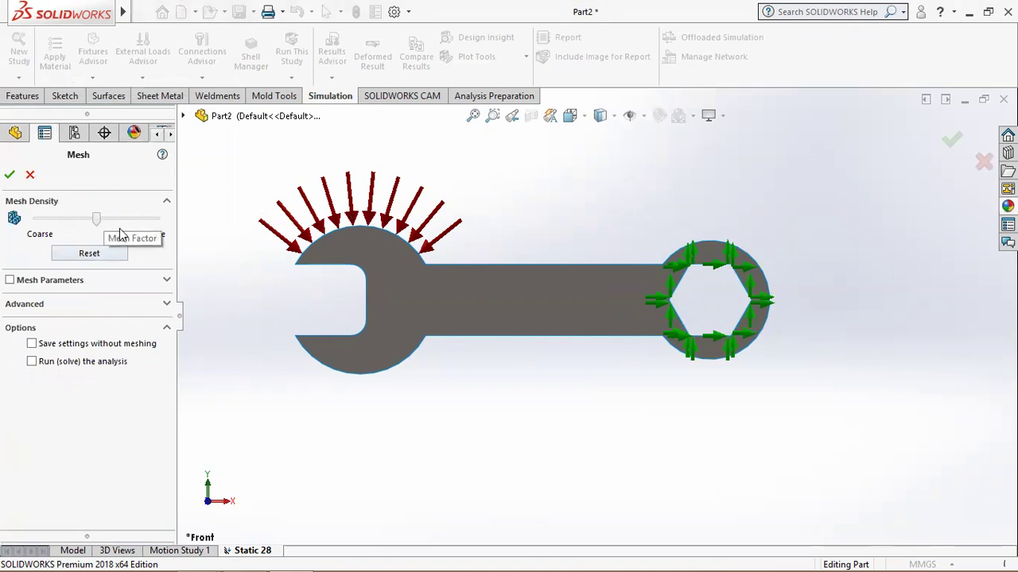
pyautogui.click(165, 280)
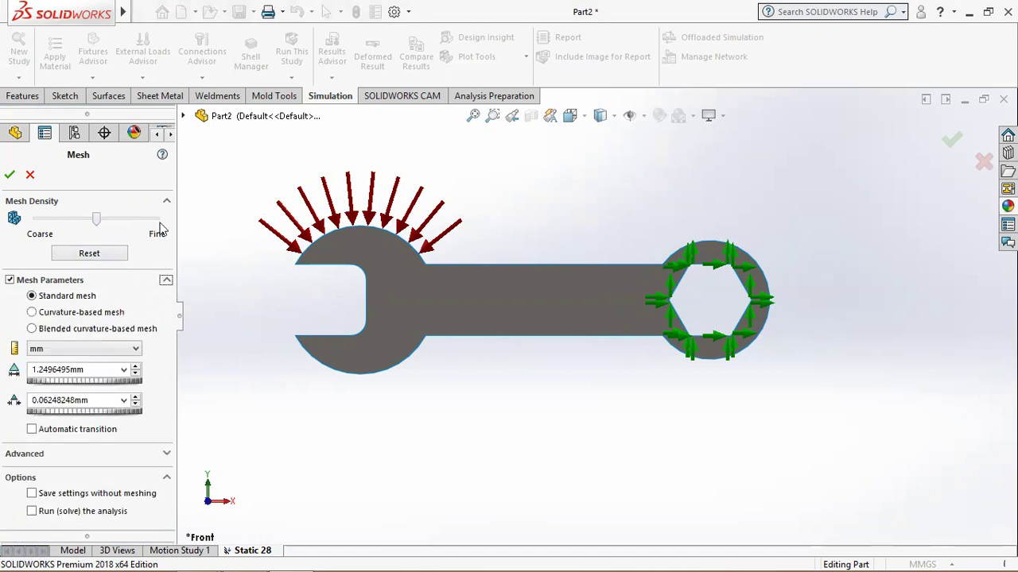
pyautogui.click(10, 176)
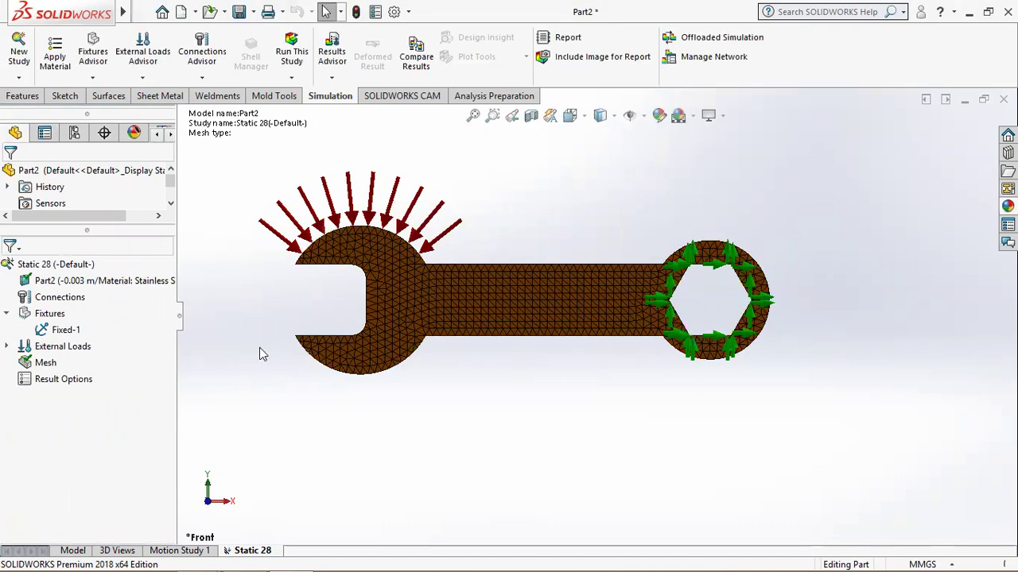
# Step: Start a mesh control and select the inner jaw edges and left hexagon edges
pyautogui.rightClick(38, 365)
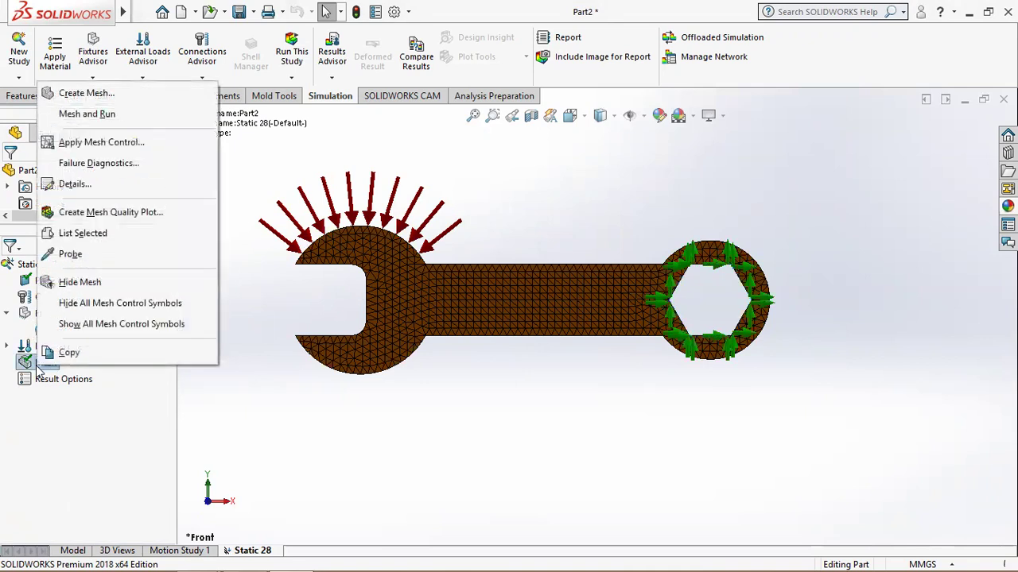
pyautogui.click(101, 142)
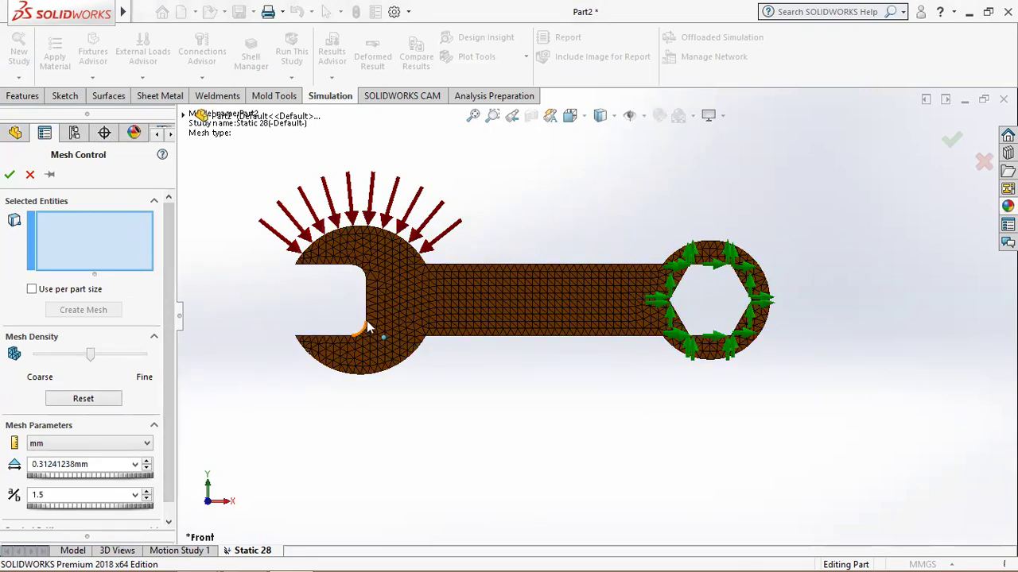
pyautogui.click(357, 269)
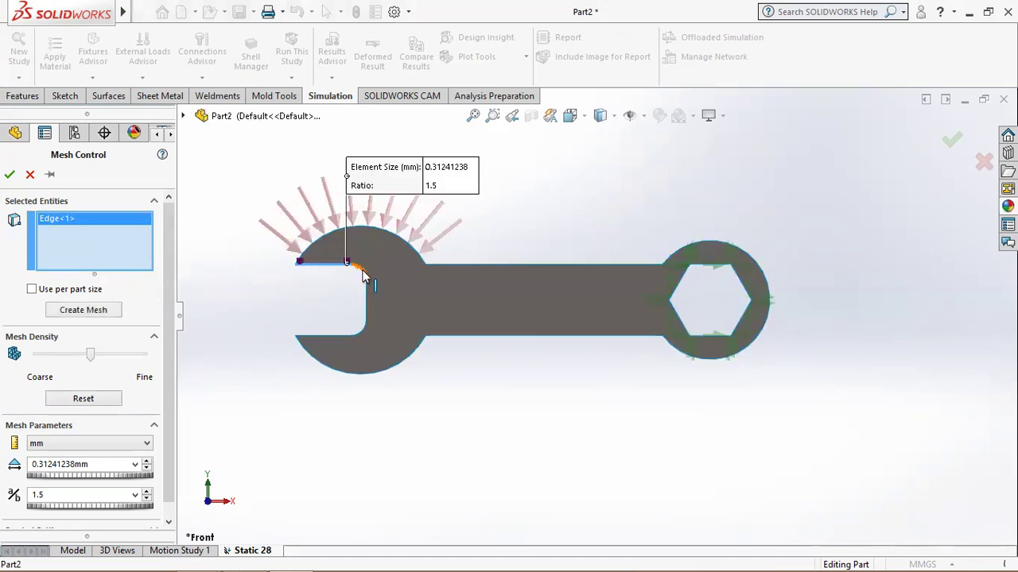
pyautogui.click(362, 273)
pyautogui.click(365, 306)
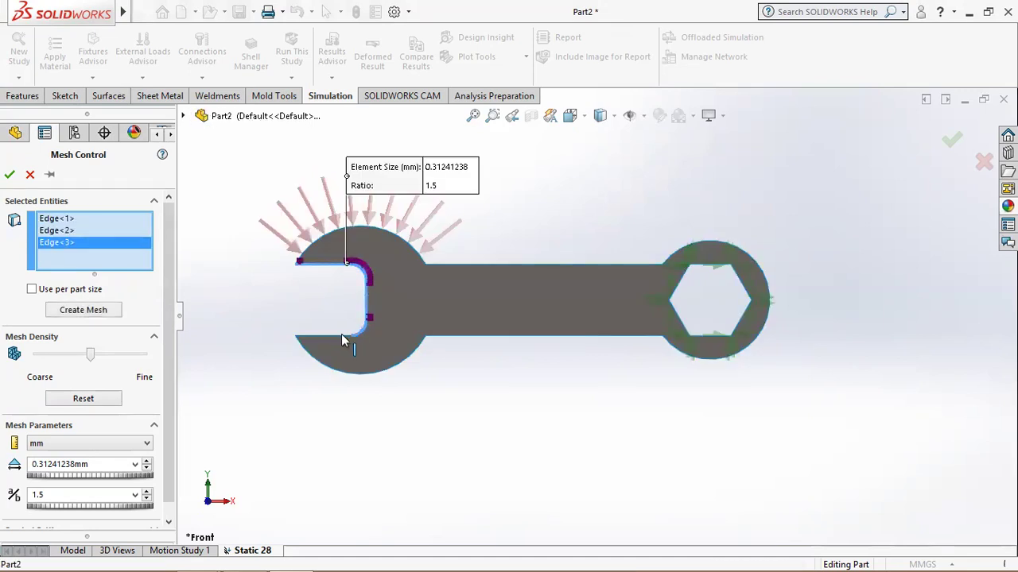
pyautogui.click(356, 331)
pyautogui.click(340, 337)
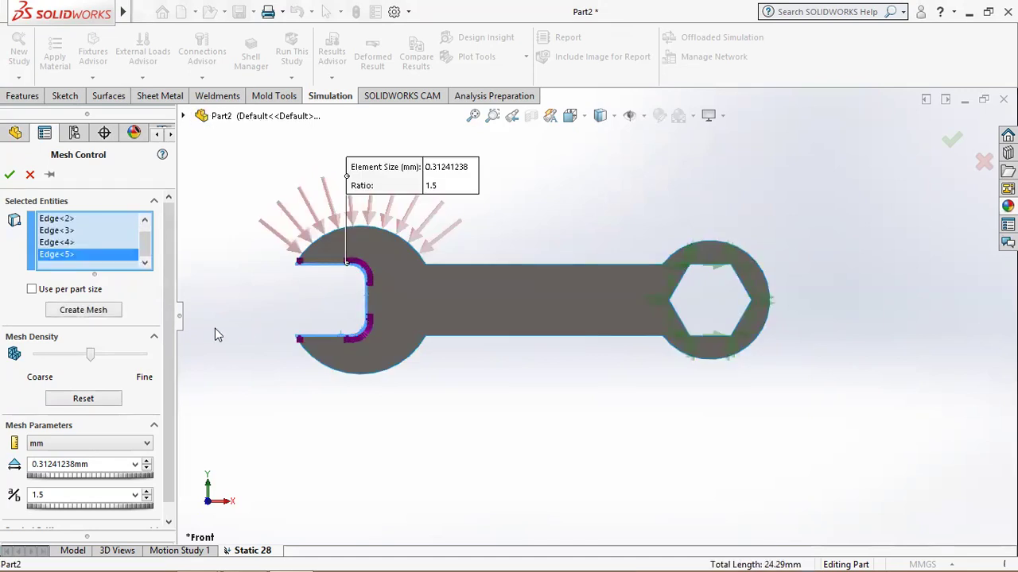
pyautogui.click(680, 321)
pyautogui.click(677, 288)
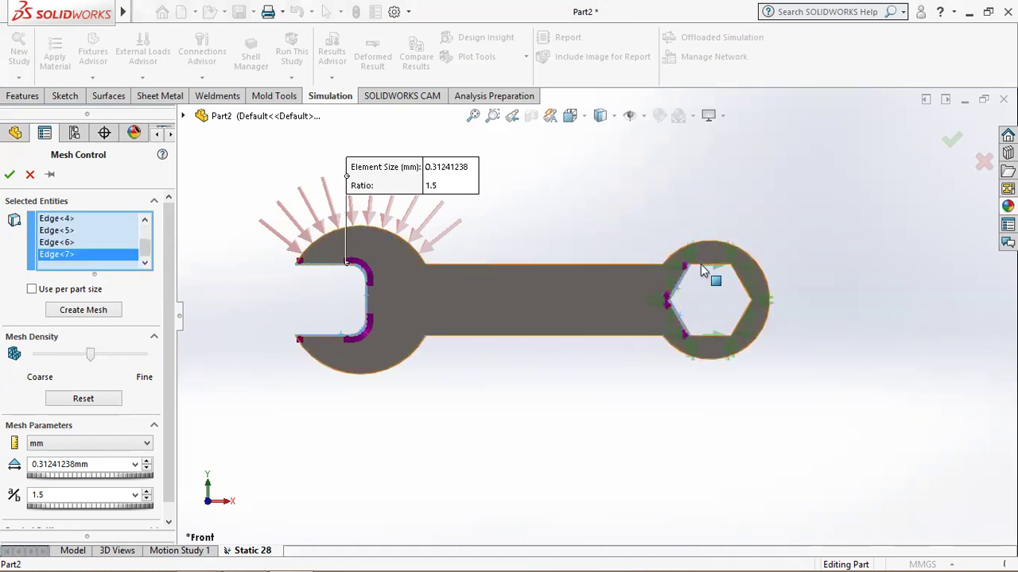
# Step: Remove the accidentally selected wrench face from the mesh control's selection
pyautogui.click(741, 284)
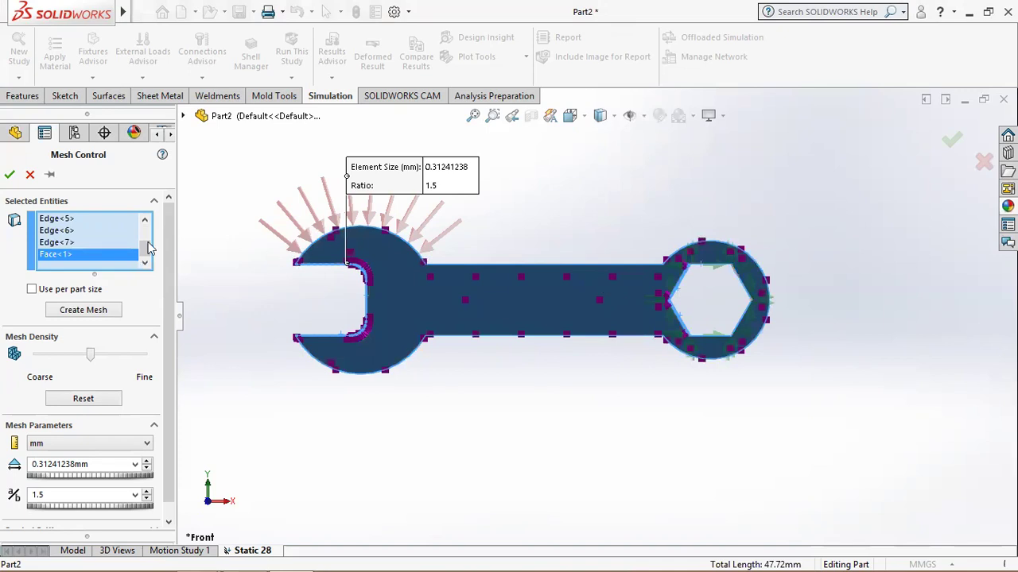
pyautogui.rightClick(57, 264)
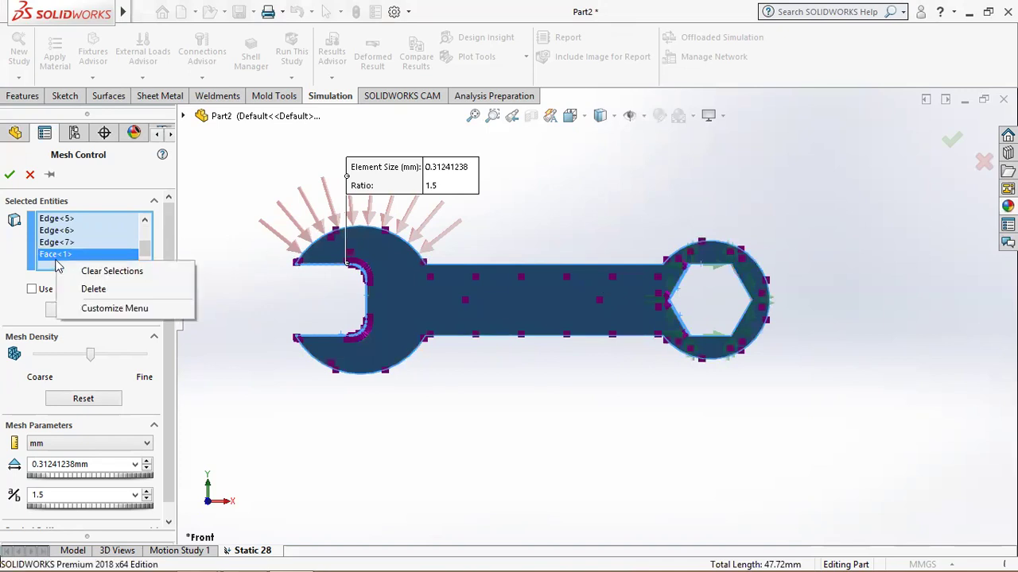
pyautogui.click(87, 289)
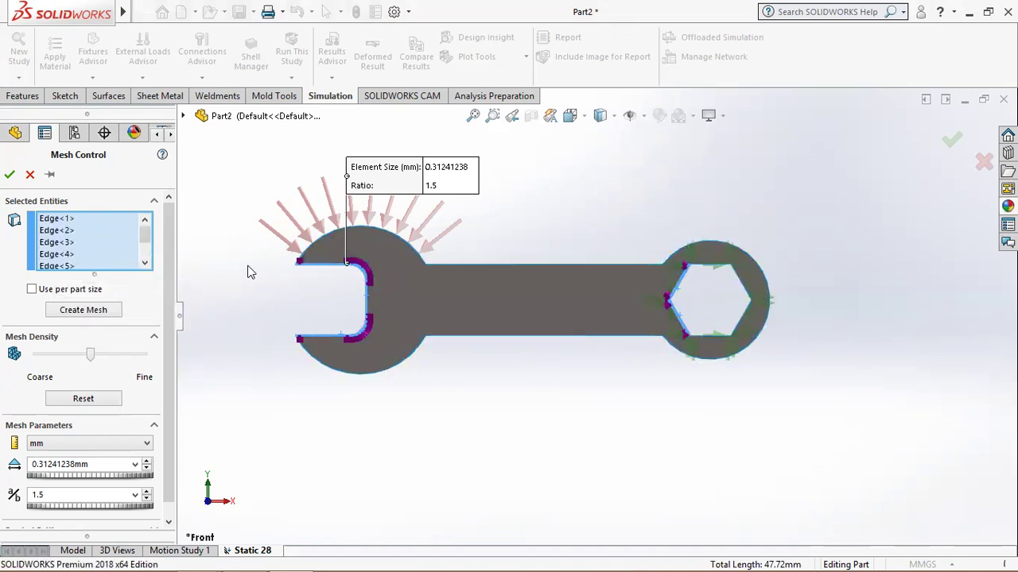
pyautogui.scroll(-1, 143, 239)
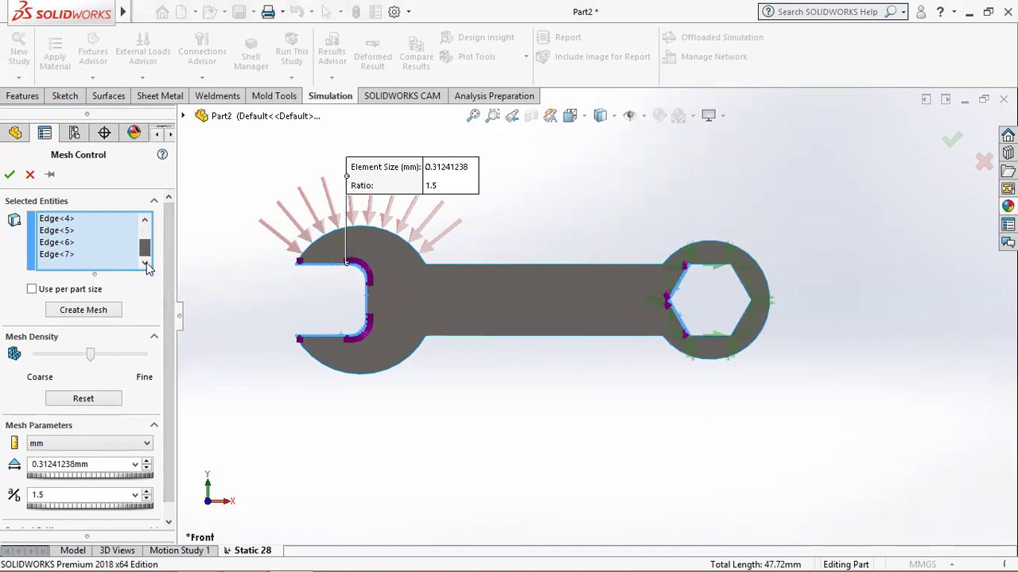
pyautogui.click(72, 255)
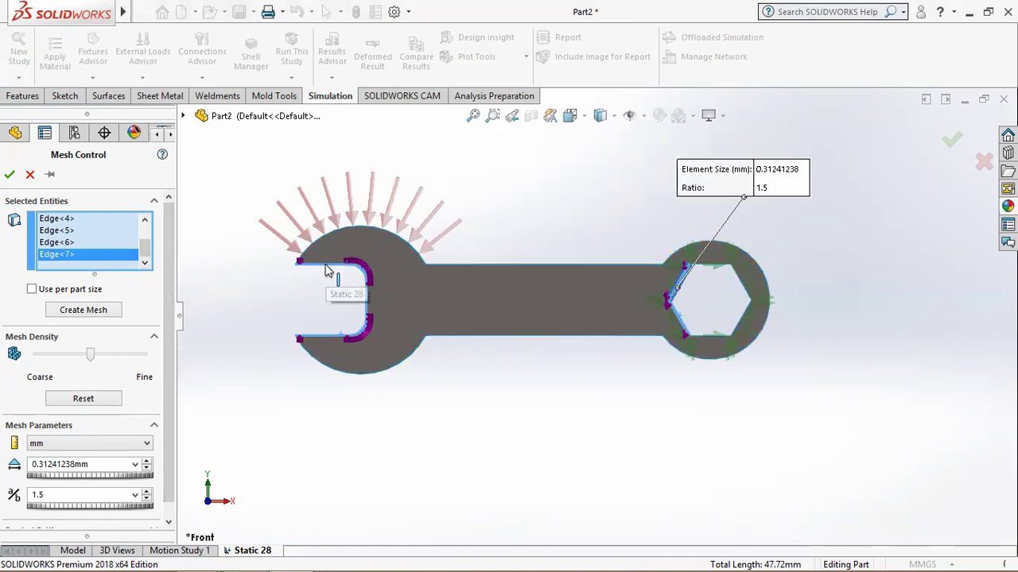
# Step: Add the remaining hexagon edges and refine the control to 0.25774021 mm elements, ratio 1.5
pyautogui.click(705, 270)
pyautogui.click(742, 287)
pyautogui.click(741, 322)
pyautogui.click(702, 336)
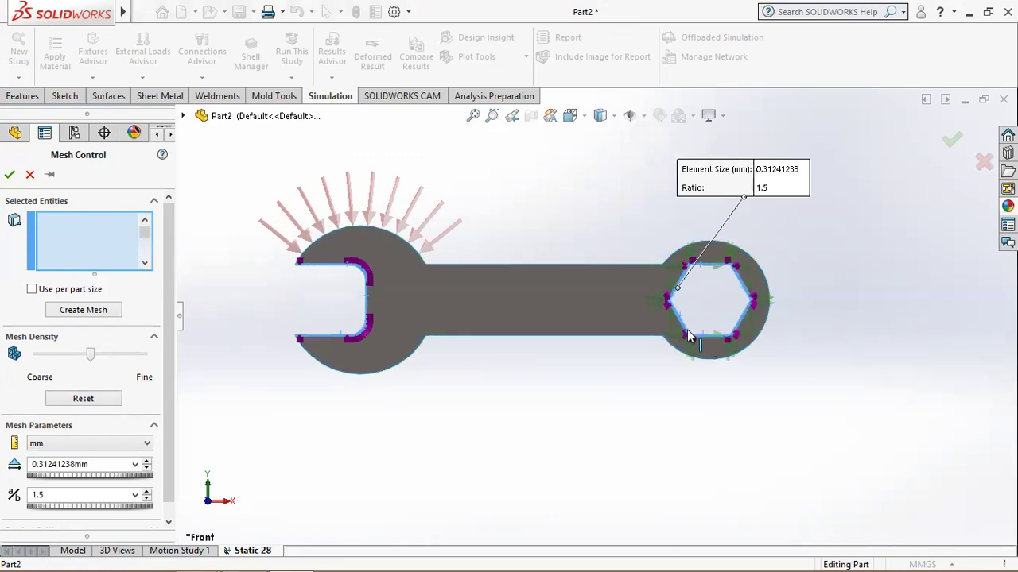
pyautogui.moveTo(90, 356); pyautogui.dragTo(109, 355)
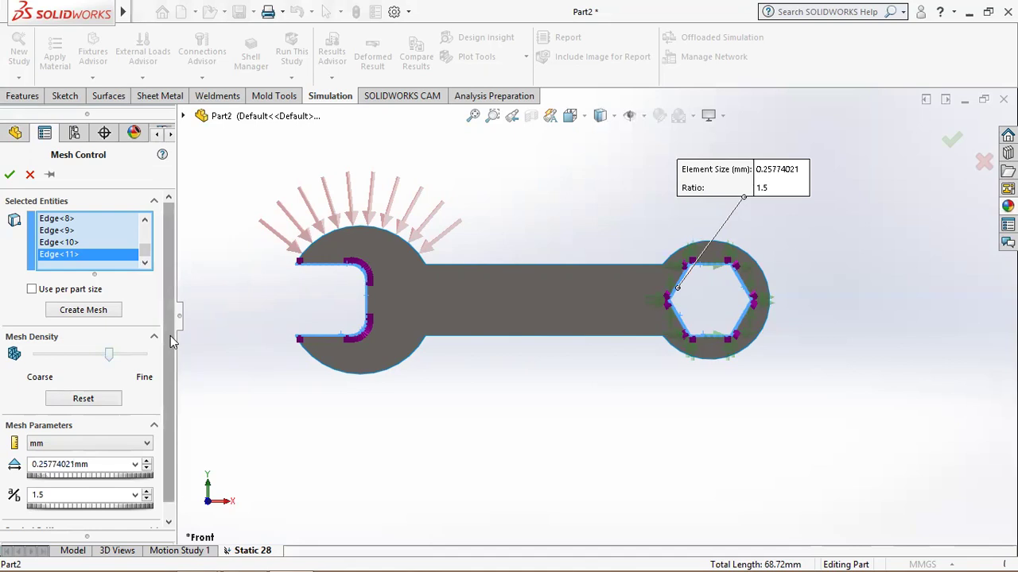
pyautogui.scroll(-1, 170, 343)
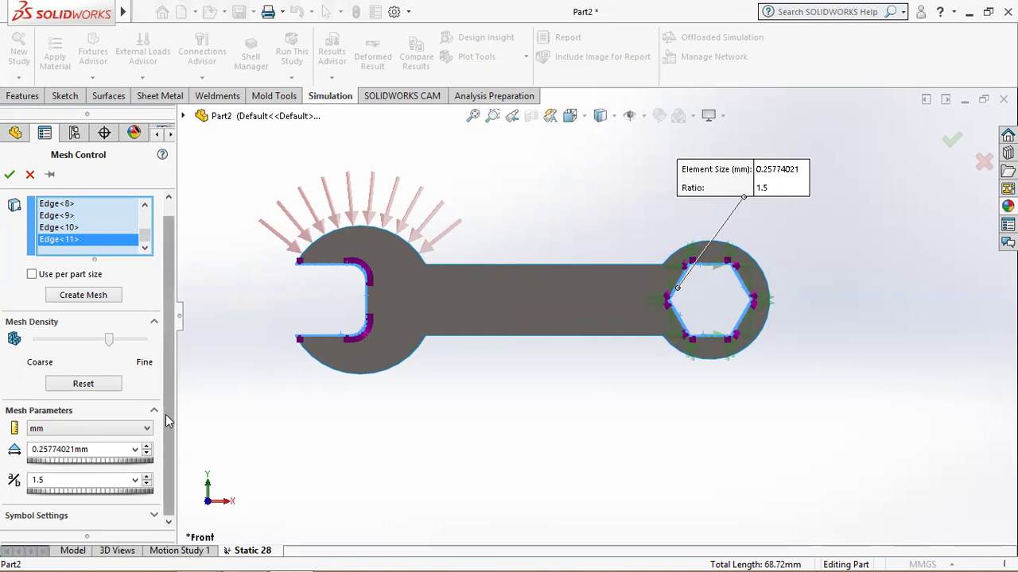
pyautogui.scroll(1, 168, 418)
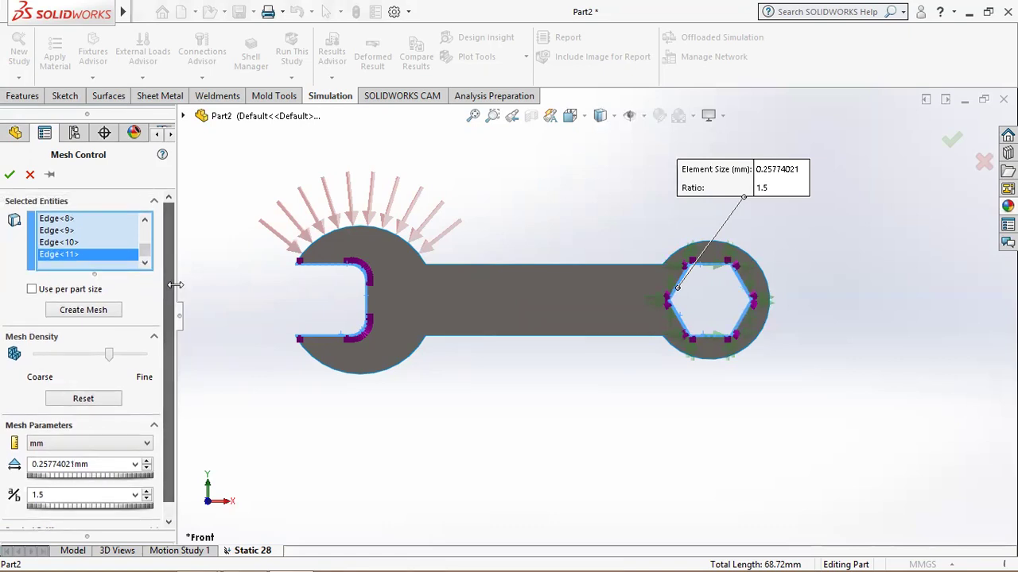
pyautogui.click(9, 176)
# Step: Remesh as curvature-based with 1.2496495 mm elements, 8 circle elements and ratio 1.5
pyautogui.rightClick(62, 365)
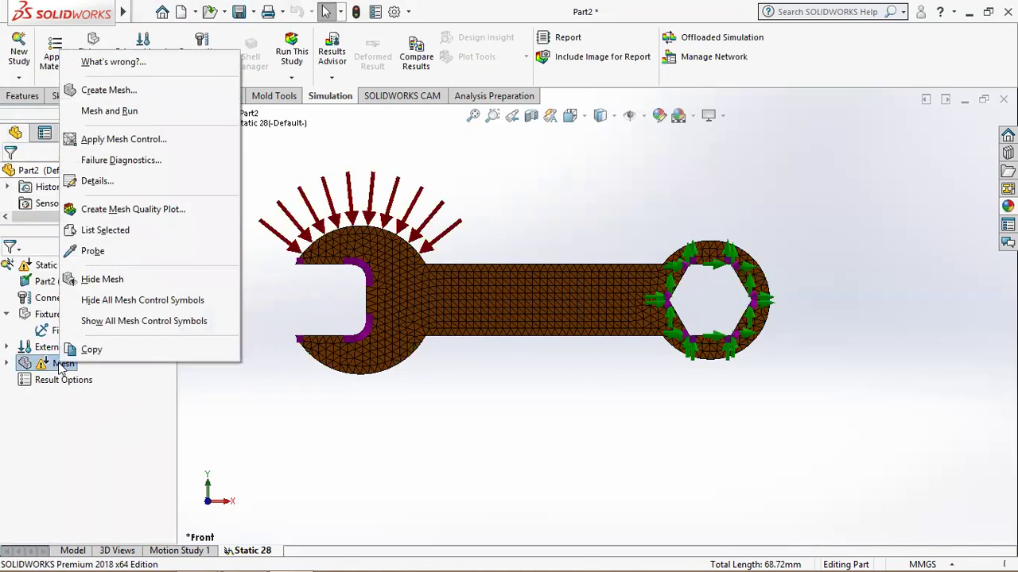
pyautogui.click(109, 90)
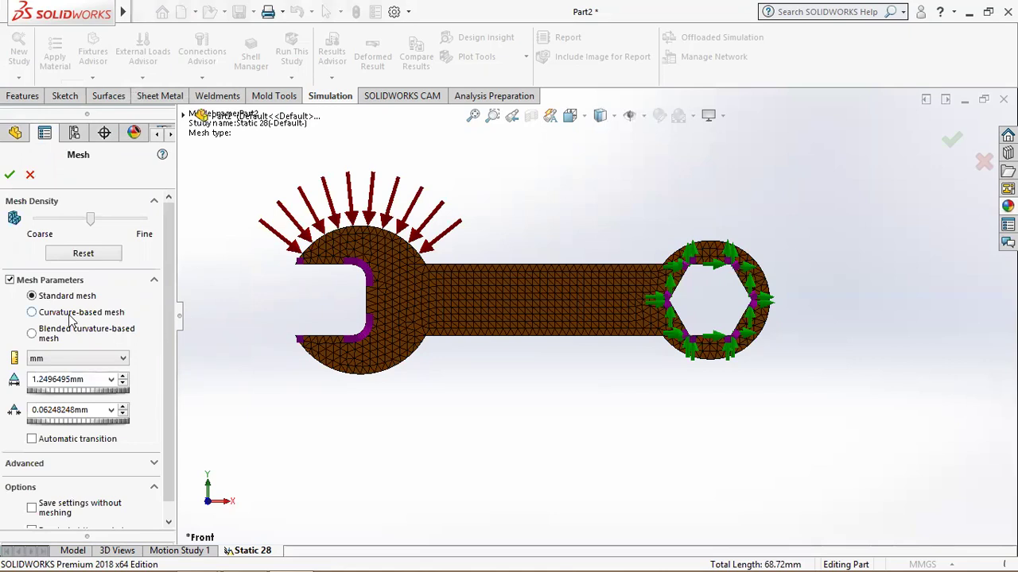
pyautogui.click(31, 312)
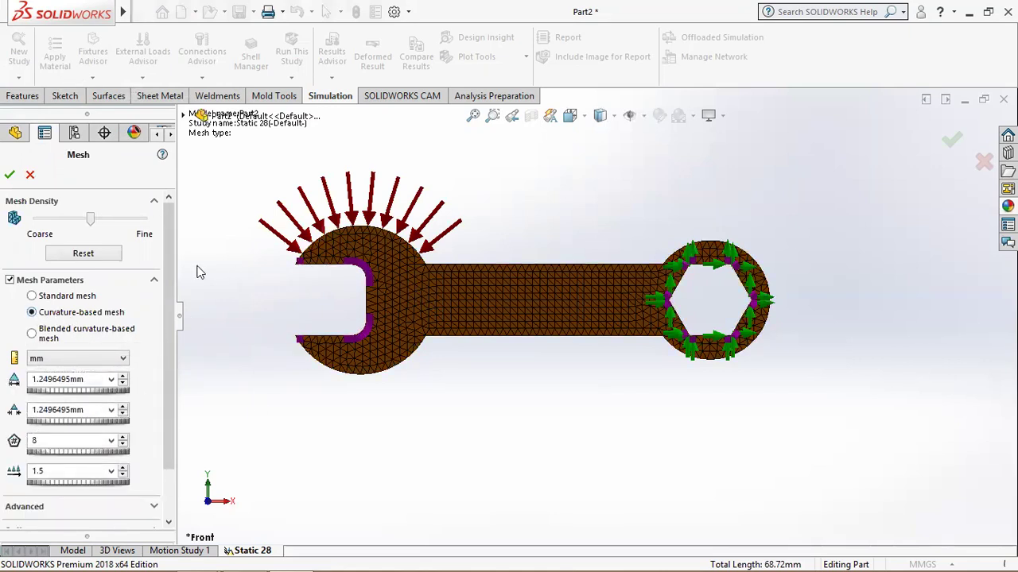
pyautogui.moveTo(169, 254); pyautogui.dragTo(165, 367)
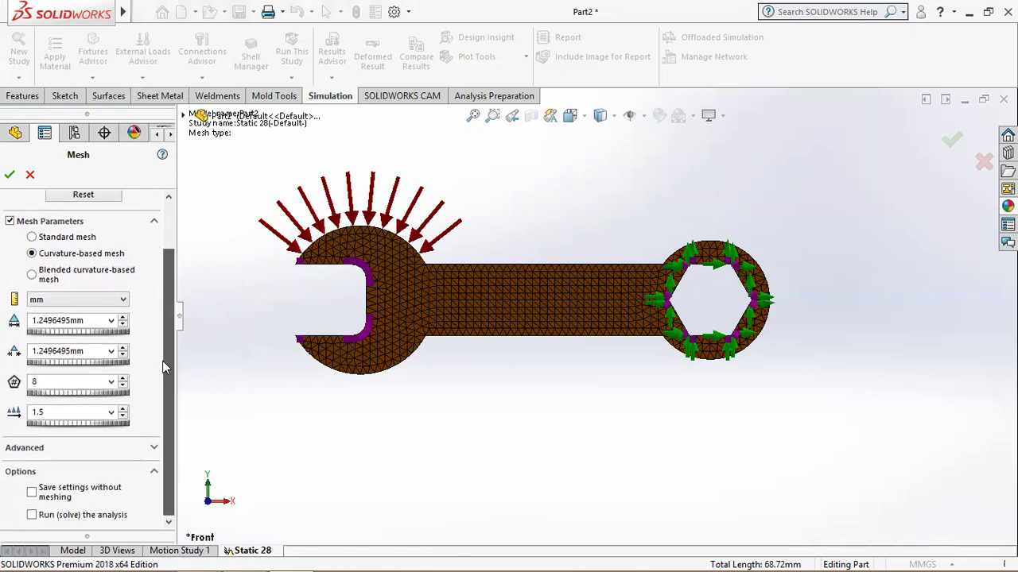
pyautogui.scroll(3, 164, 366)
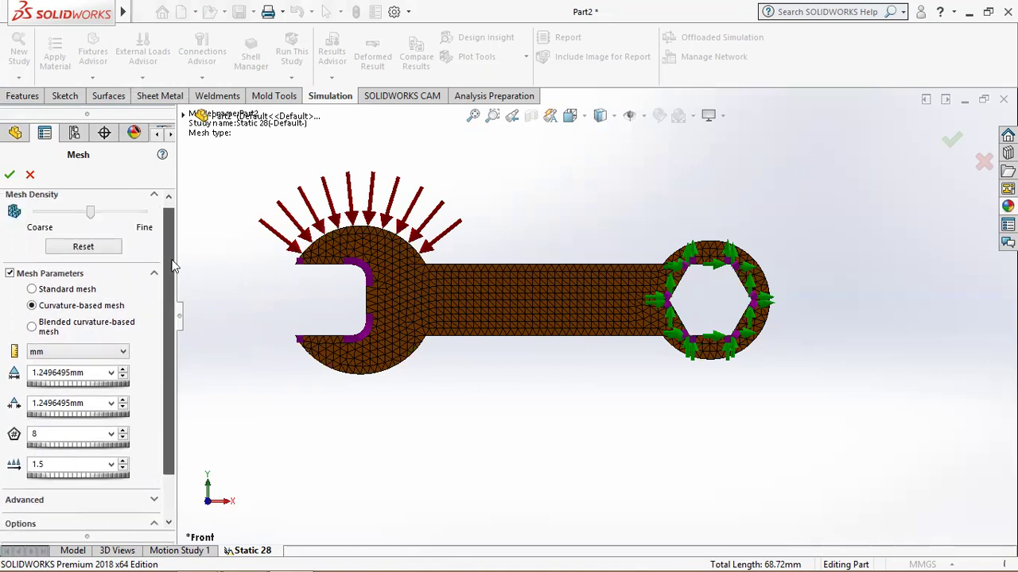
pyautogui.click(9, 176)
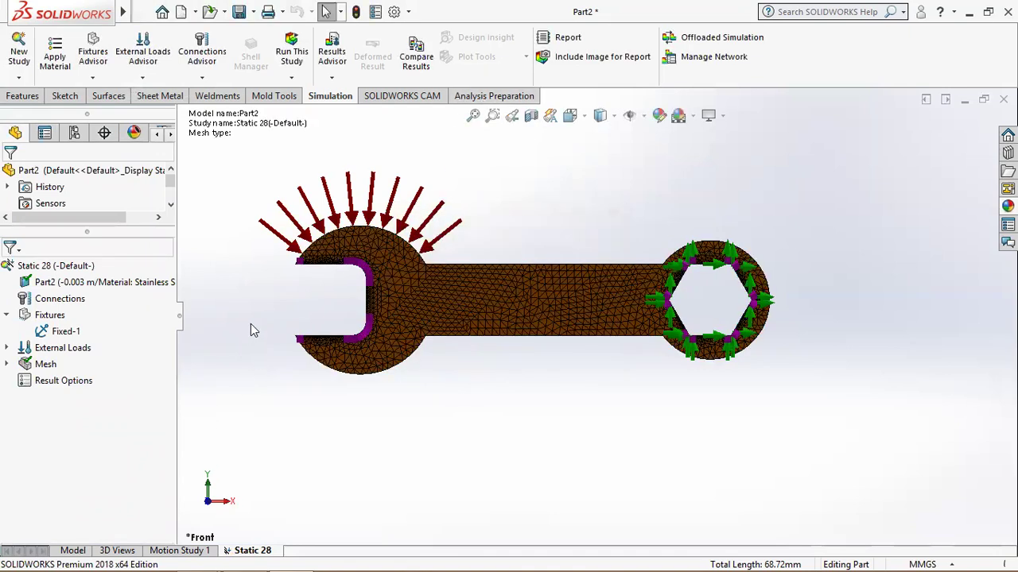
pyautogui.moveTo(269, 312); pyautogui.dragTo(461, 333, button='middle')
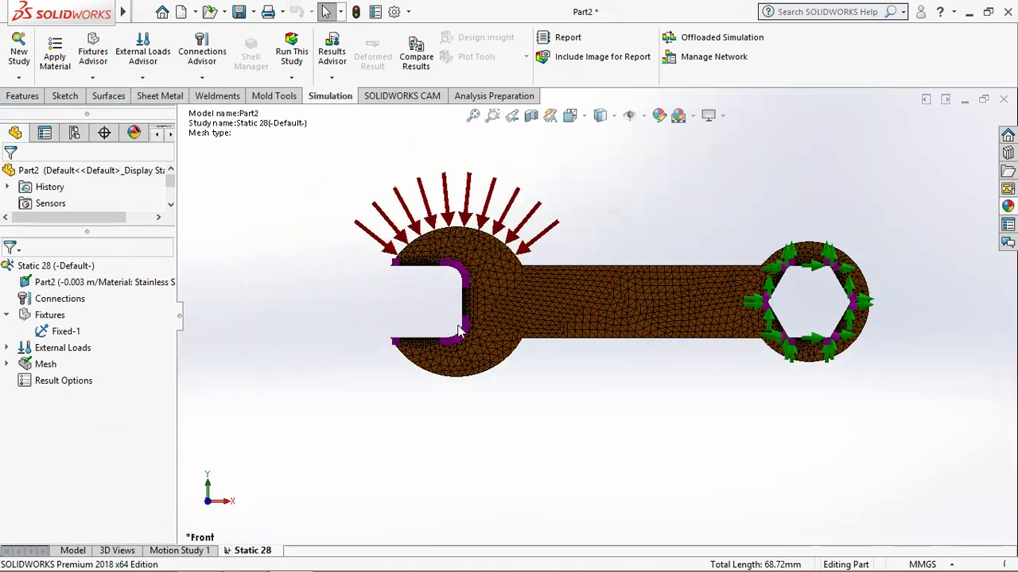
pyautogui.scroll(-1, 465, 332)
pyautogui.scroll(-1, 596, 345)
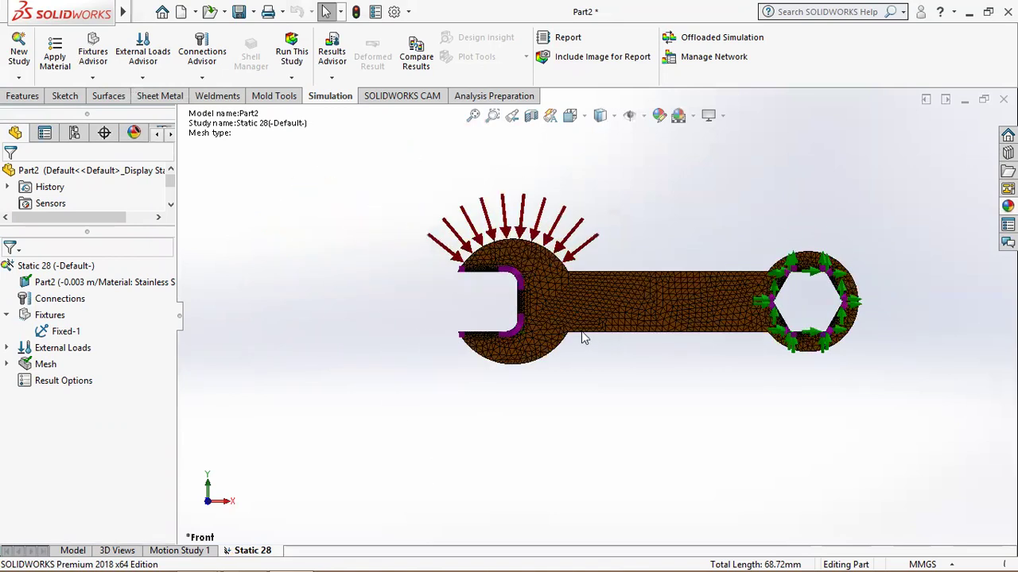
pyautogui.scroll(-1, 581, 335)
pyautogui.scroll(-1, 448, 326)
pyautogui.scroll(-1, 445, 334)
pyautogui.scroll(-1, 445, 334)
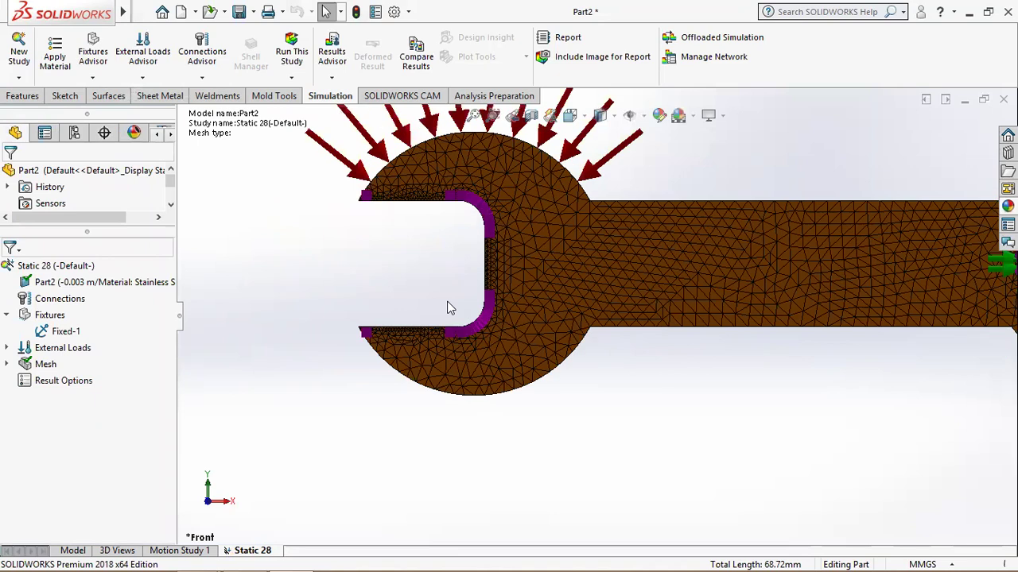
pyautogui.scroll(-1, 445, 334)
pyautogui.scroll(-1, 395, 338)
pyautogui.scroll(-1, 396, 338)
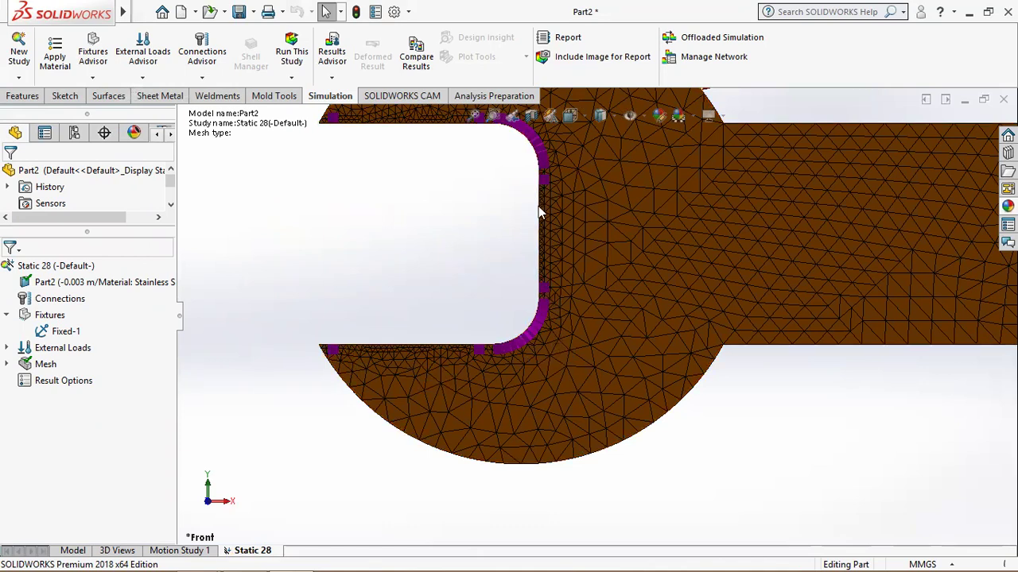
pyautogui.scroll(1, 747, 385)
pyautogui.scroll(1, 725, 306)
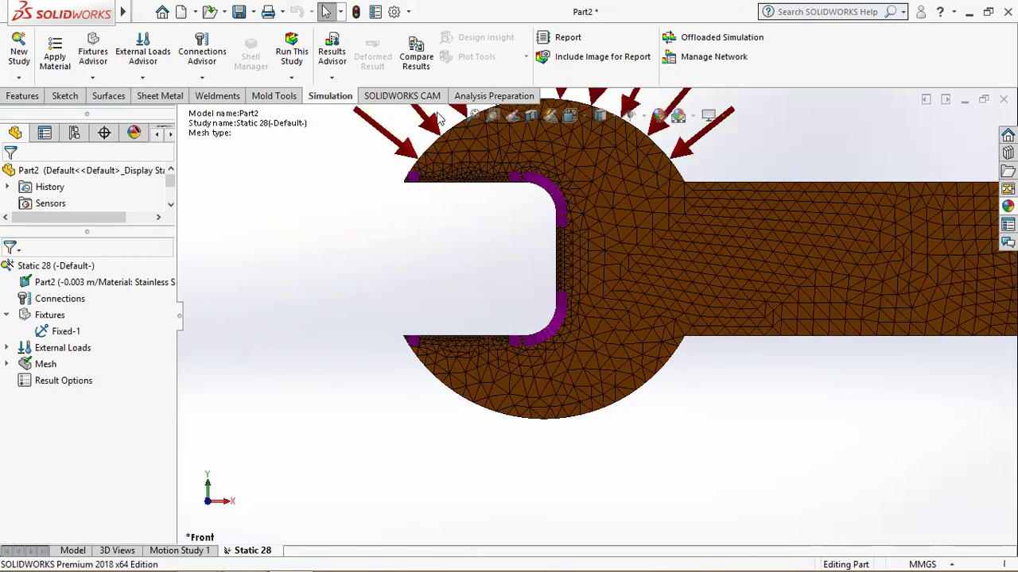
pyautogui.click(471, 119)
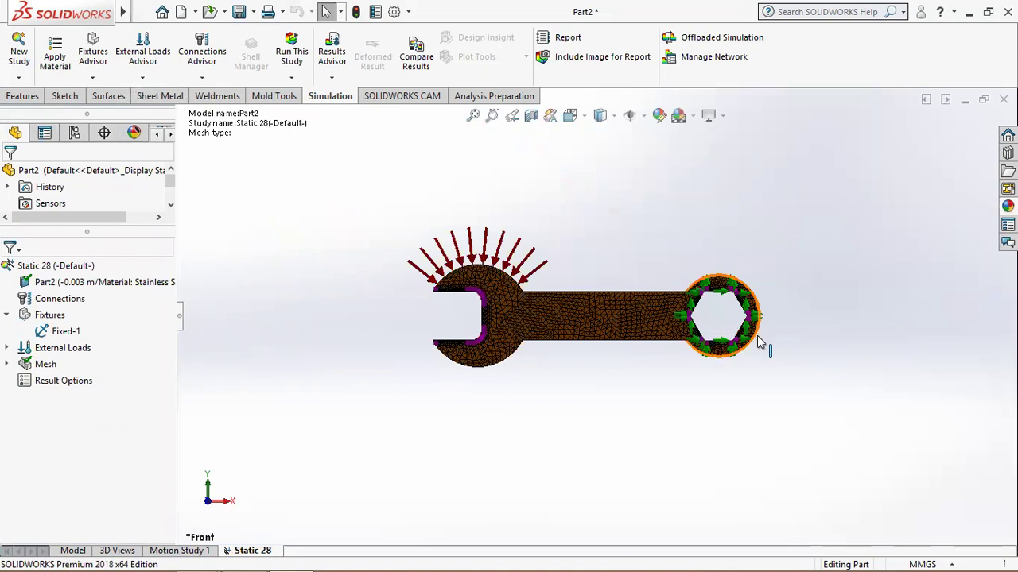
pyautogui.scroll(-1, 758, 347)
pyautogui.scroll(-1, 757, 346)
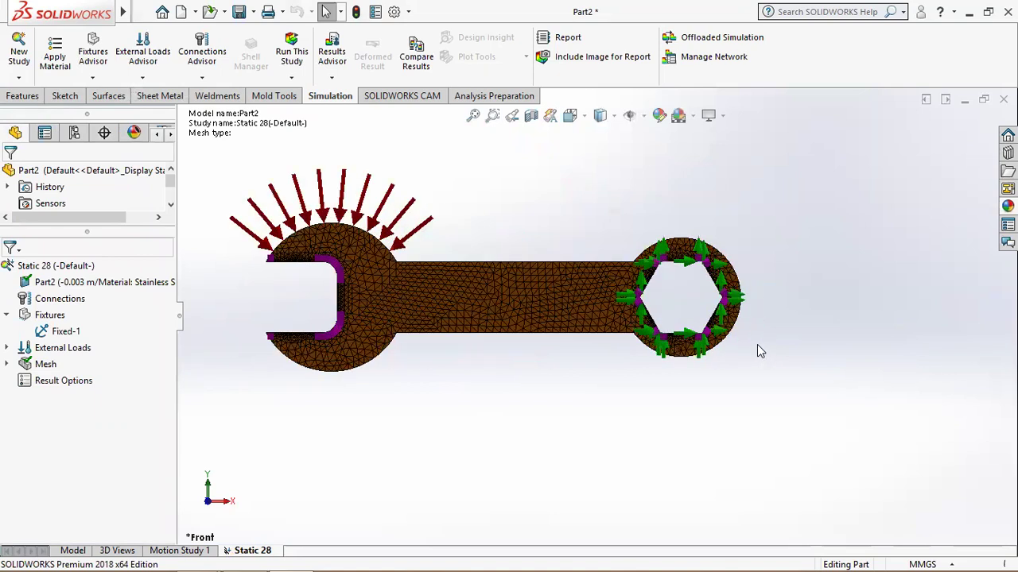
pyautogui.scroll(-1, 757, 347)
pyautogui.scroll(-1, 758, 346)
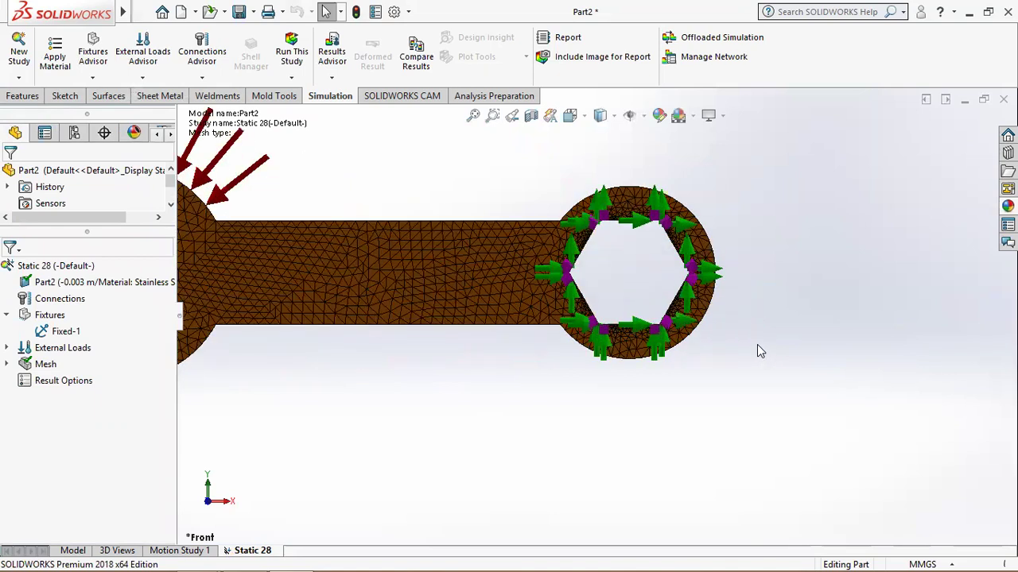
# Step: Run the Static 28 study and fit the wrench in view
pyautogui.click(291, 49)
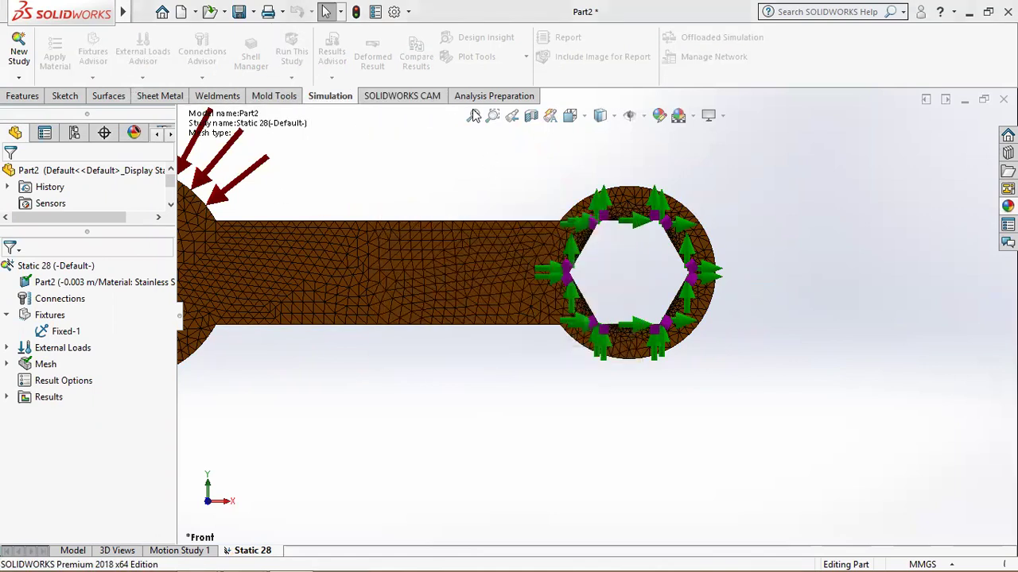
pyautogui.click(473, 115)
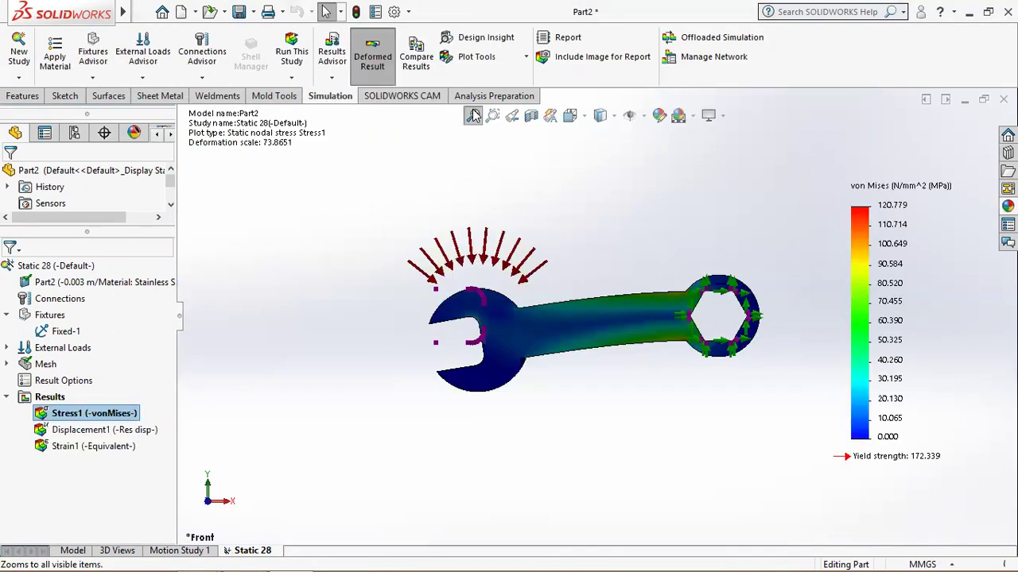
pyautogui.scroll(-1, 633, 484)
pyautogui.scroll(-2, 634, 485)
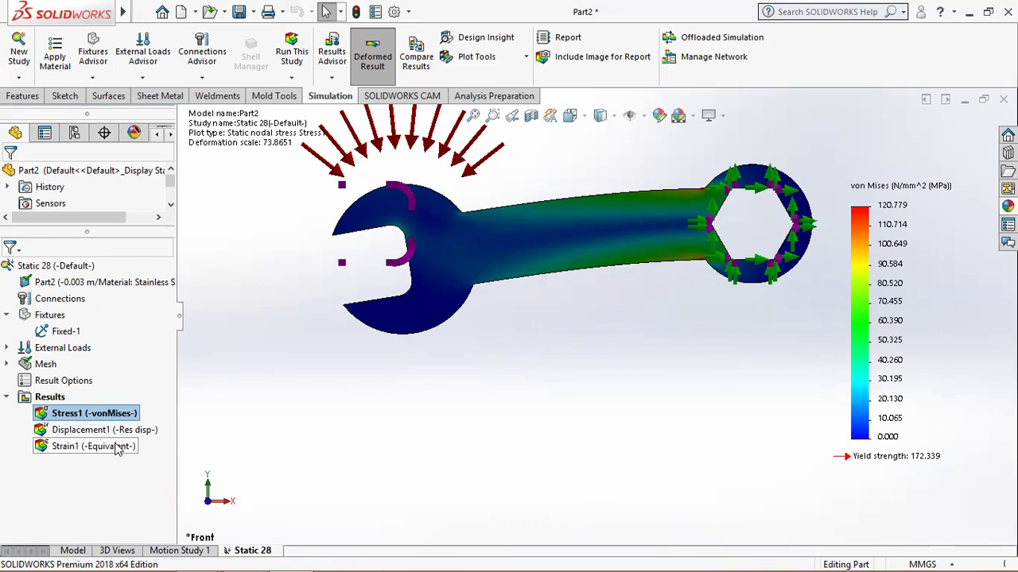
# Step: Display the displacement plot (peak 0.109 mm at the jaw) and expand Mesh Controls
pyautogui.click(92, 429)
pyautogui.doubleClick(91, 429)
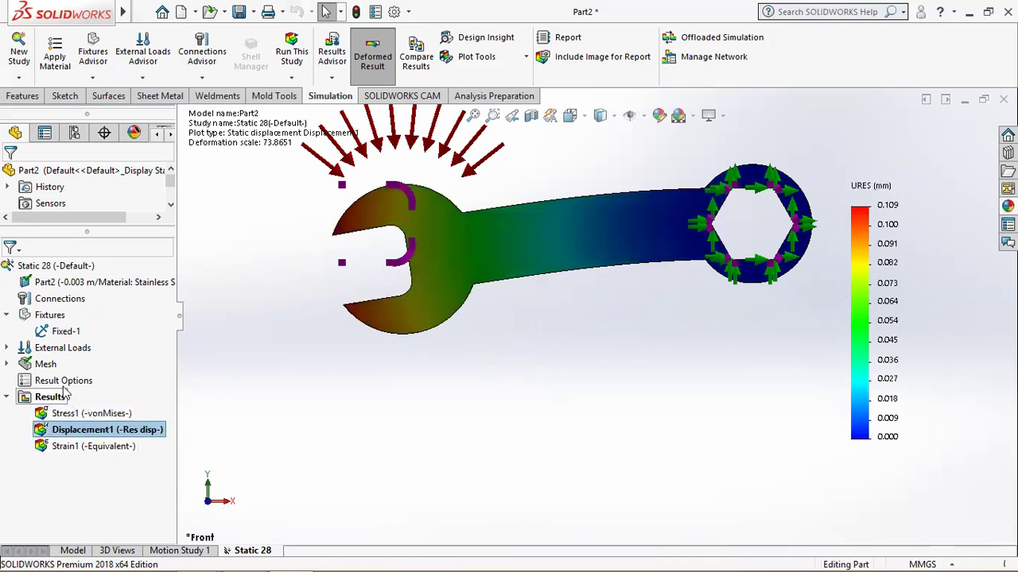
pyautogui.click(8, 363)
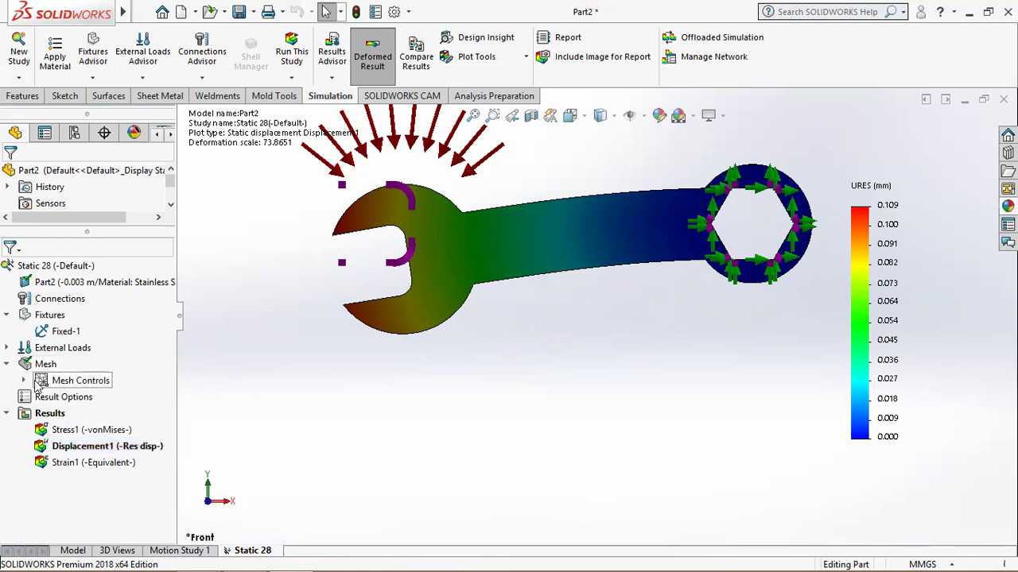
pyautogui.click(23, 380)
# Step: Delete the Control-1 mesh control
pyautogui.rightClick(94, 396)
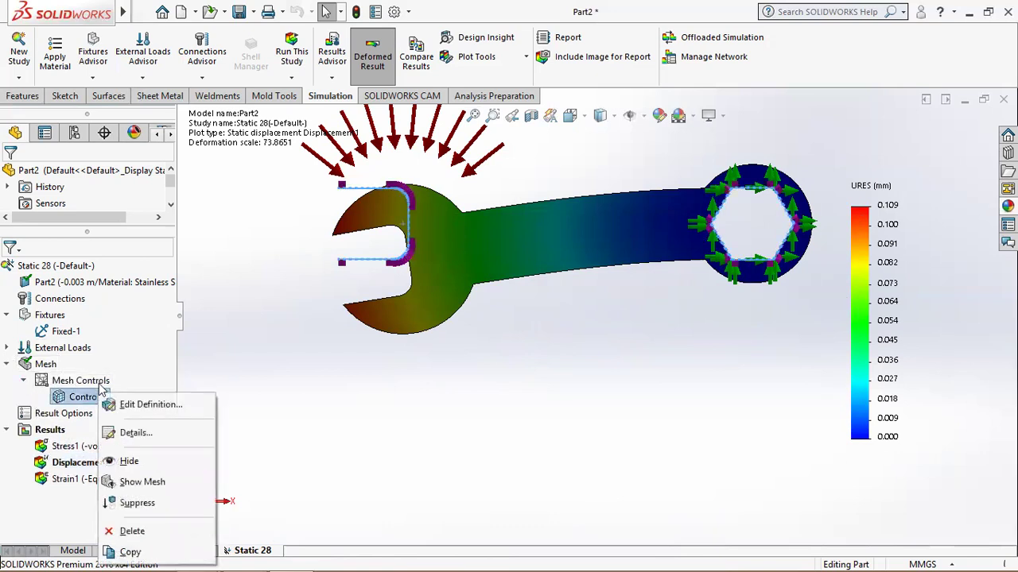
pyautogui.click(132, 530)
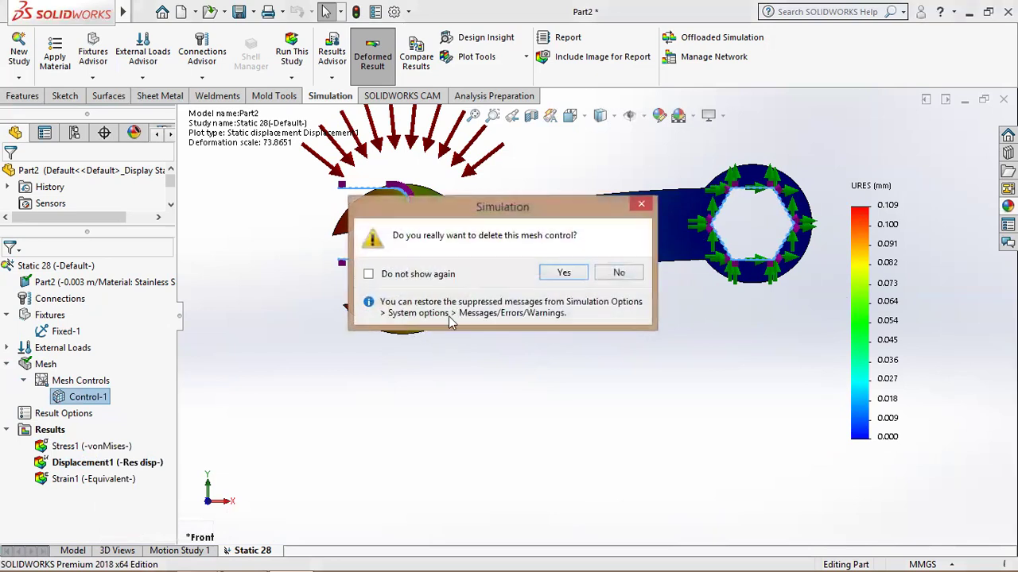
pyautogui.click(550, 273)
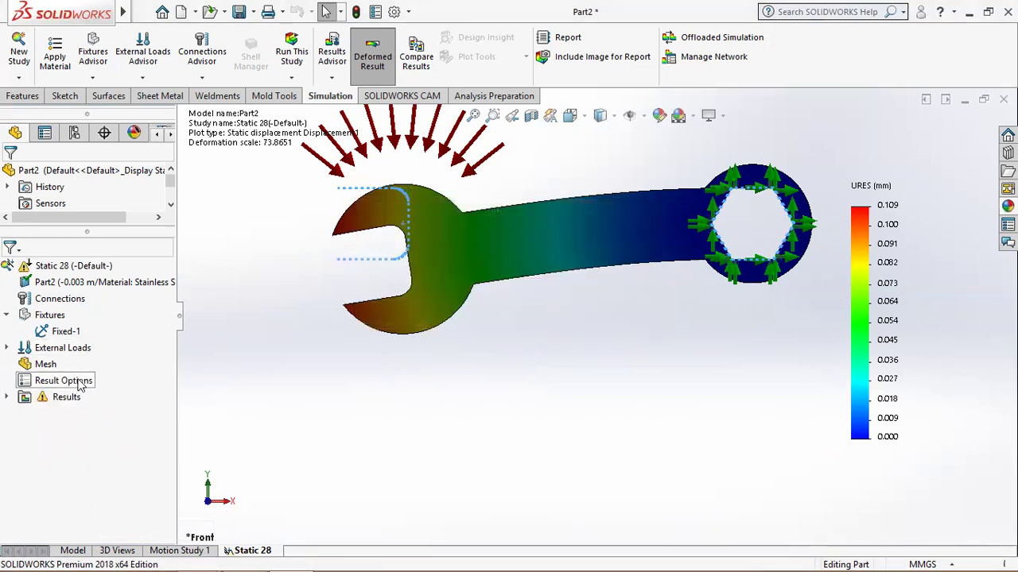
# Step: Remesh with a standard mesh and rerun the study, giving 119.940 MPa peak von Mises stress
pyautogui.rightClick(33, 366)
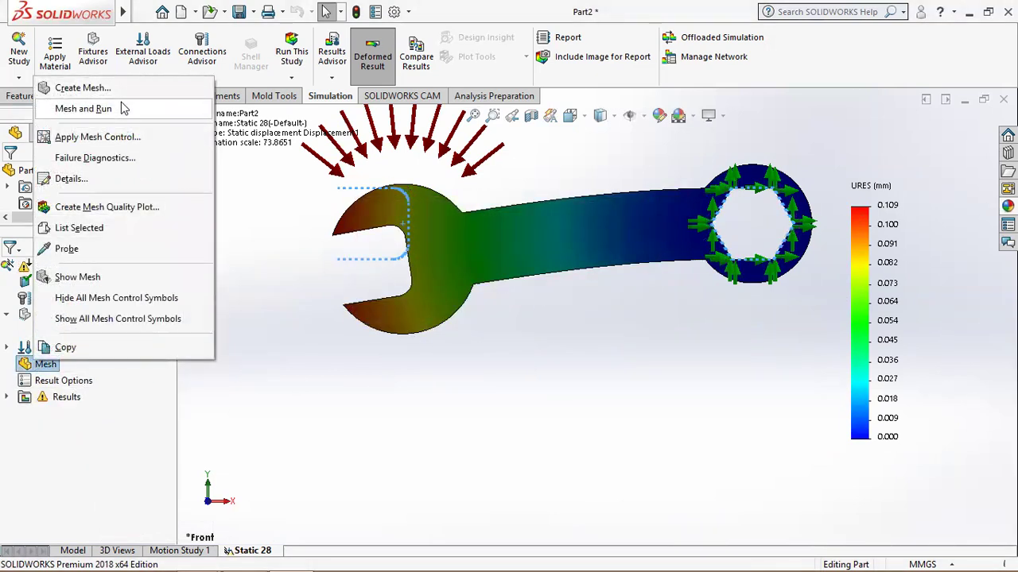
pyautogui.click(70, 87)
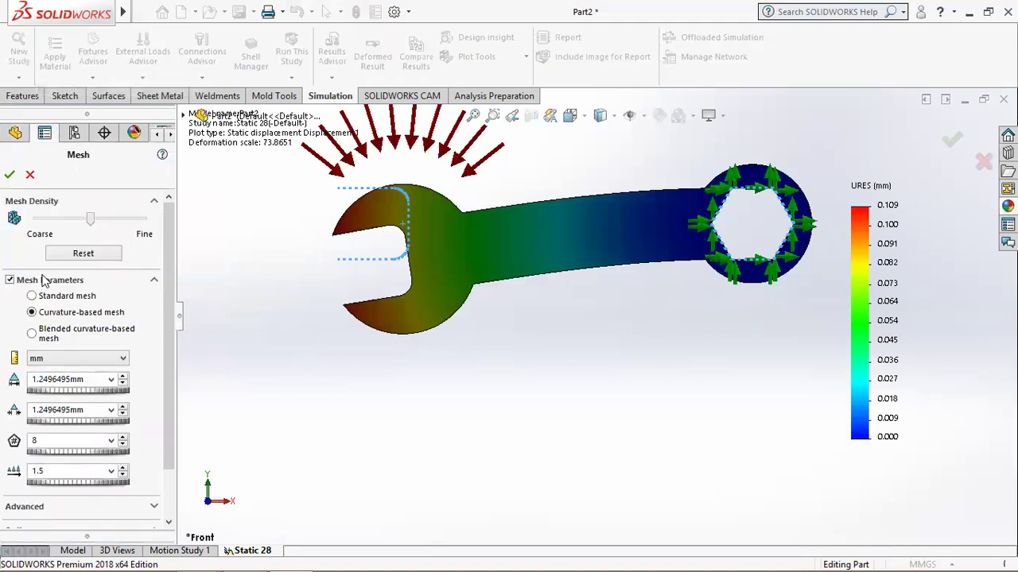
pyautogui.click(66, 295)
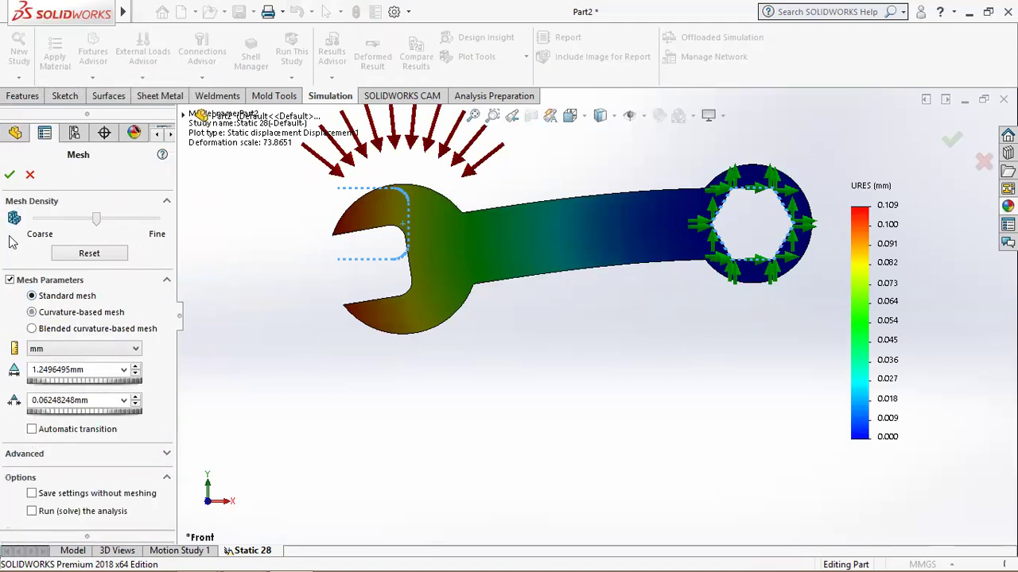
pyautogui.click(9, 174)
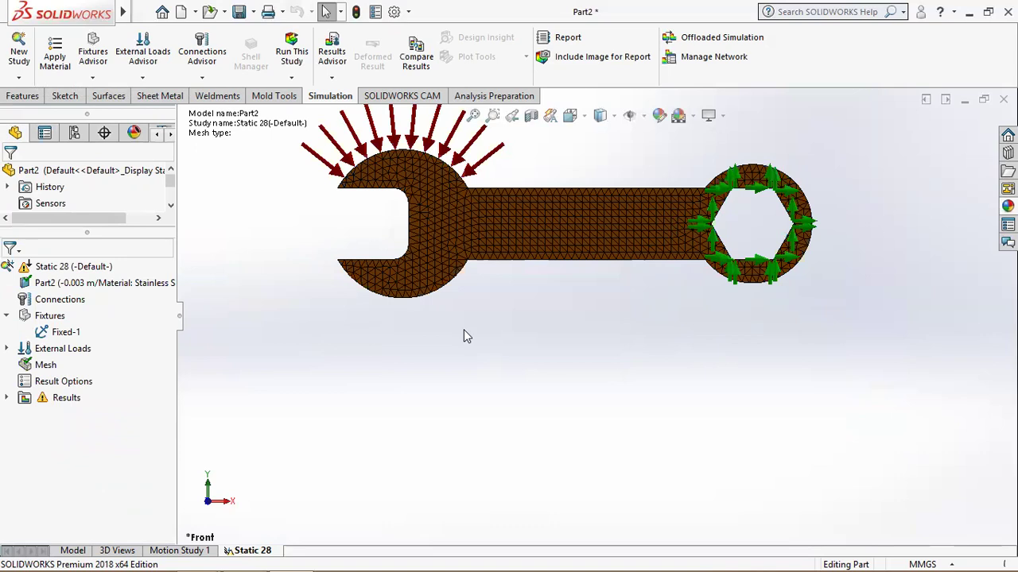
pyautogui.click(473, 116)
pyautogui.click(301, 53)
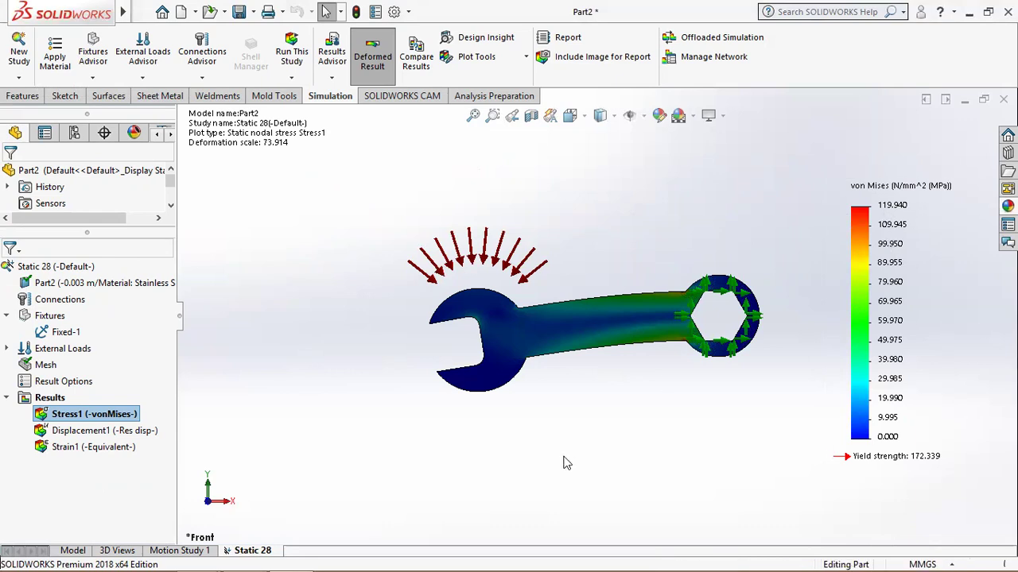
pyautogui.scroll(-1, 630, 434)
pyautogui.scroll(-1, 631, 434)
pyautogui.scroll(-1, 629, 367)
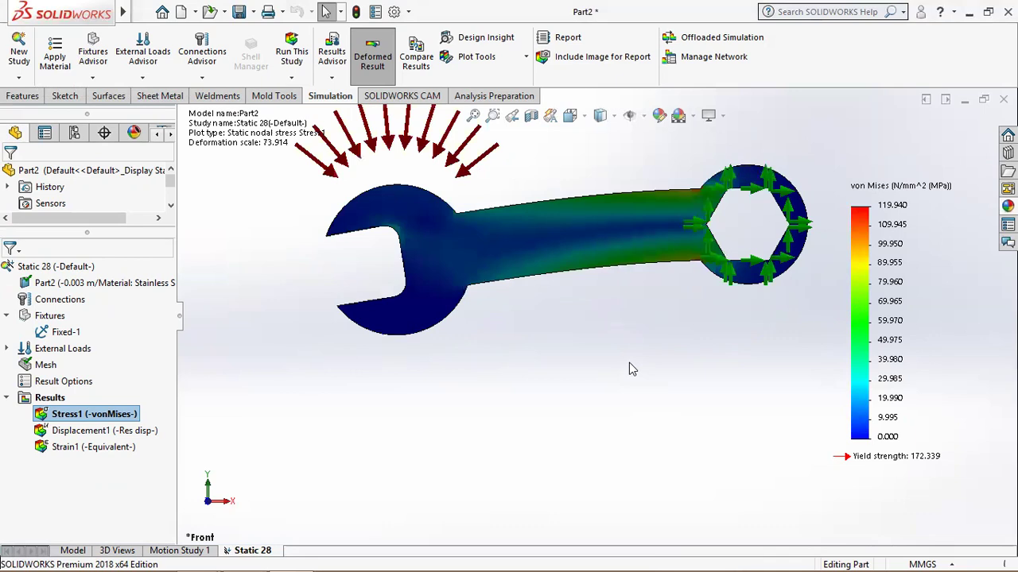
pyautogui.scroll(1, 629, 368)
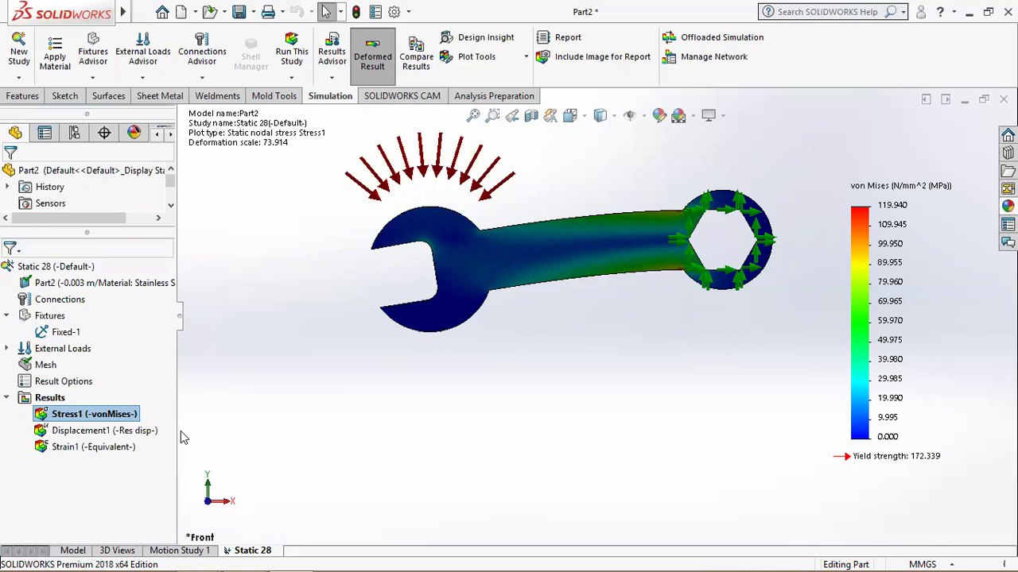
# Step: Add a Max von Mises Stress factor-of-safety plot (minimum 1.437), then redisplay Stress1
pyautogui.rightClick(49, 397)
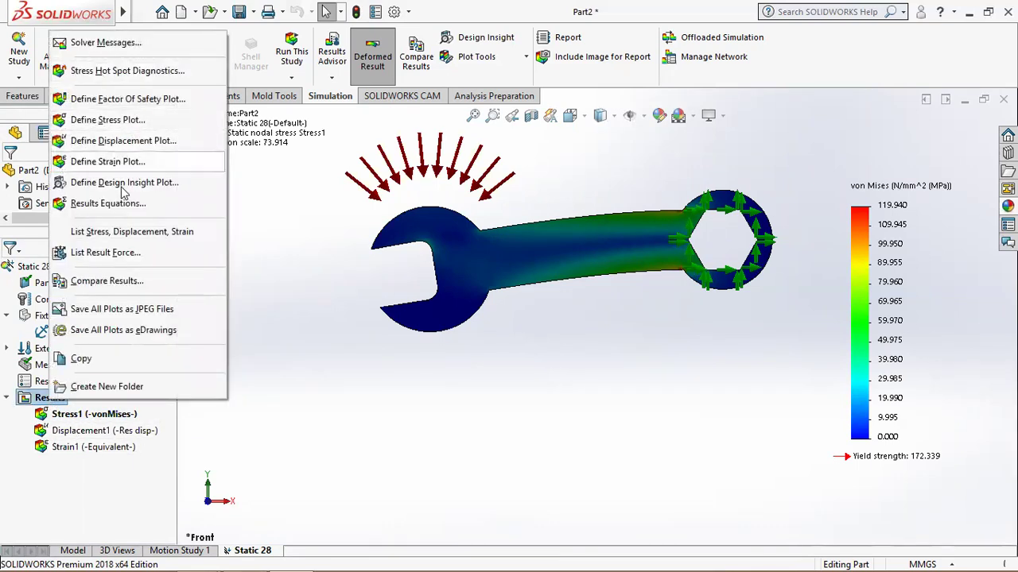
pyautogui.click(151, 100)
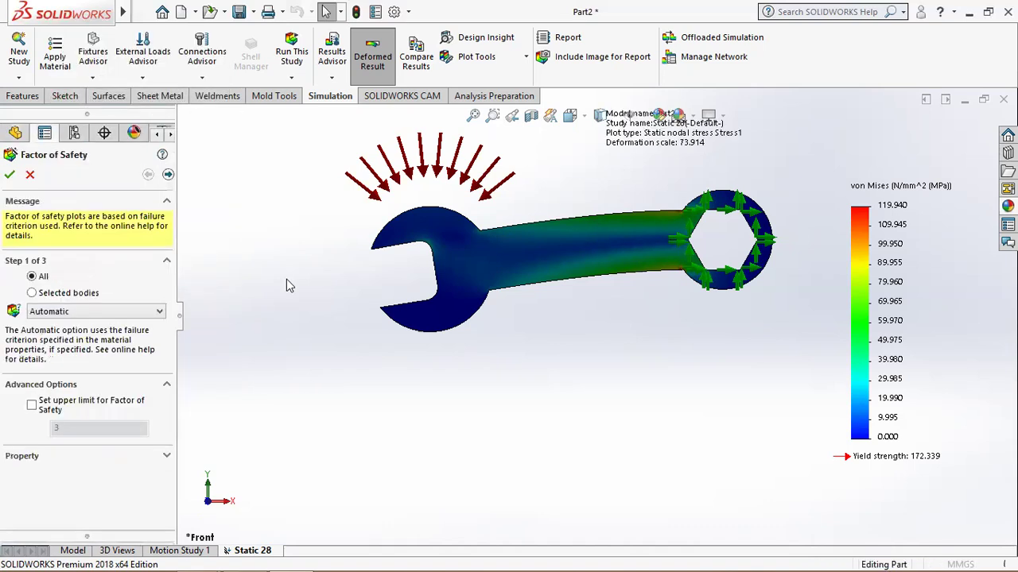
pyautogui.click(133, 311)
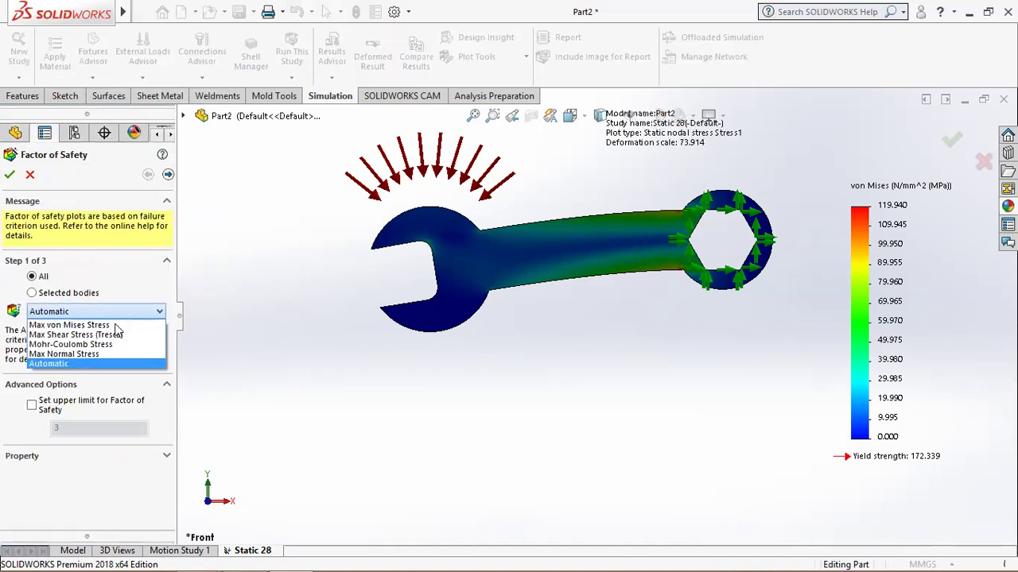
pyautogui.click(71, 324)
pyautogui.click(10, 176)
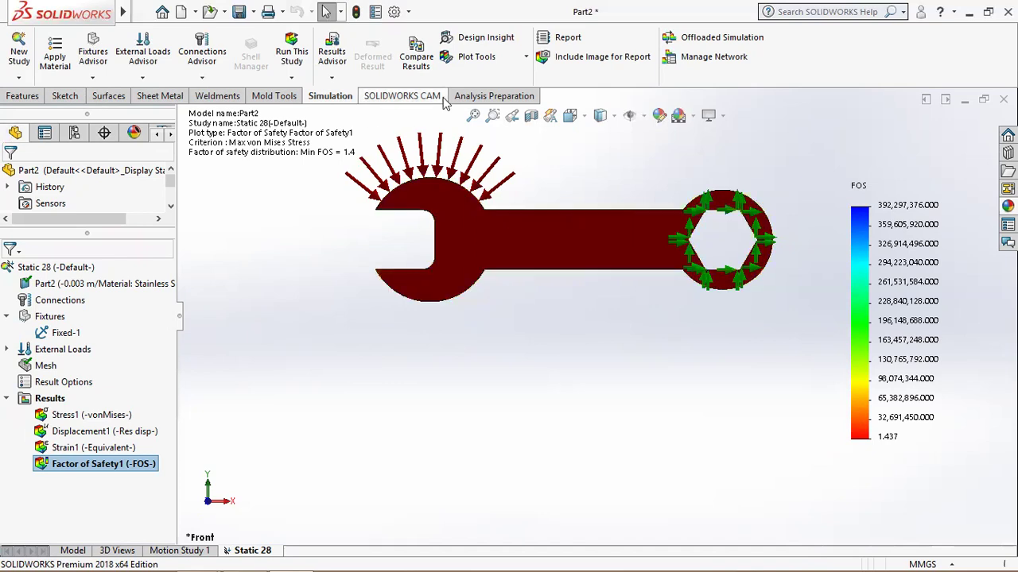
pyautogui.doubleClick(94, 415)
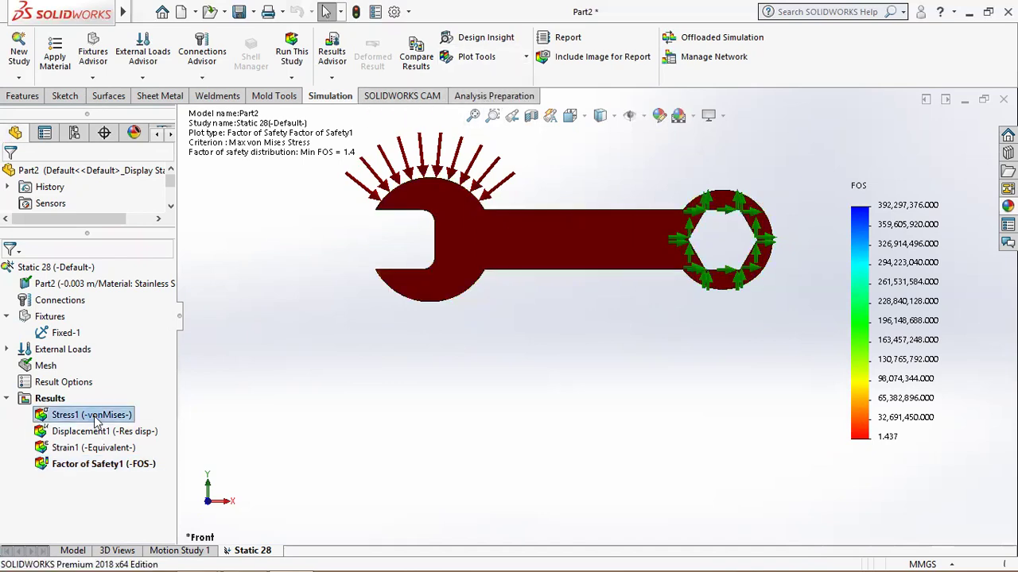
pyautogui.click(487, 59)
pyautogui.click(477, 183)
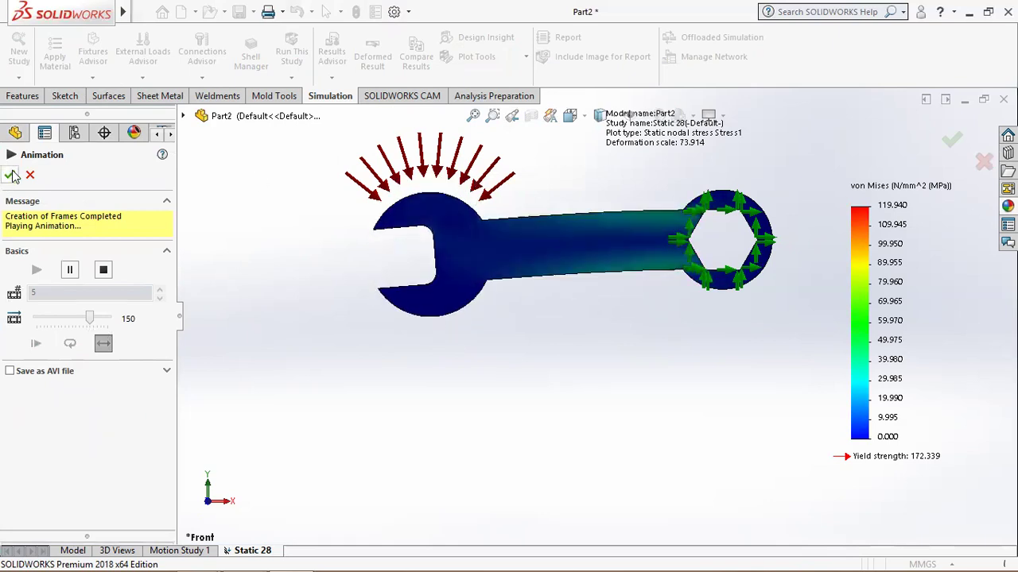
pyautogui.click(10, 174)
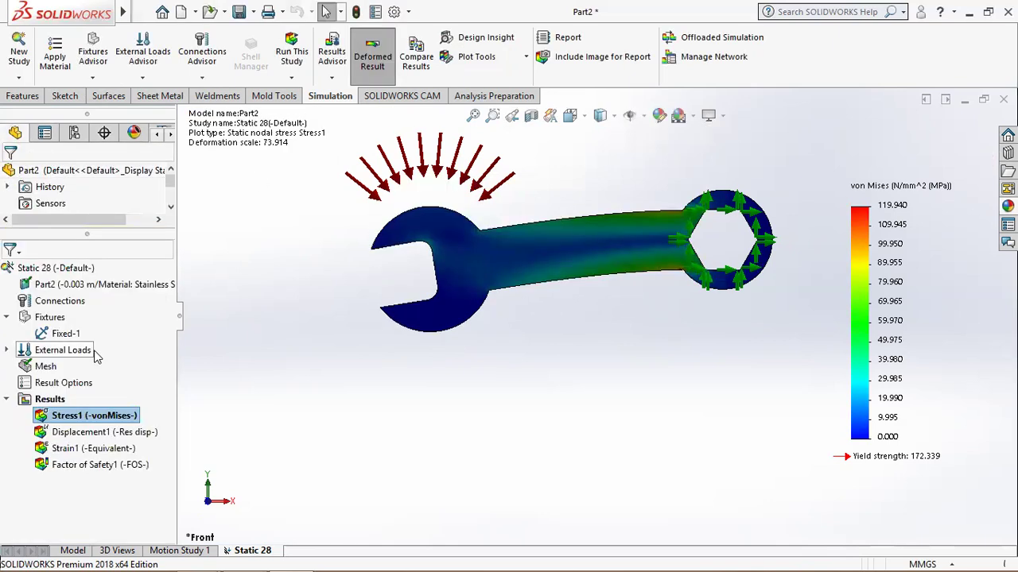
# Step: Turn on the max annotation for the Stress1 von Mises plot
pyautogui.doubleClick(66, 417)
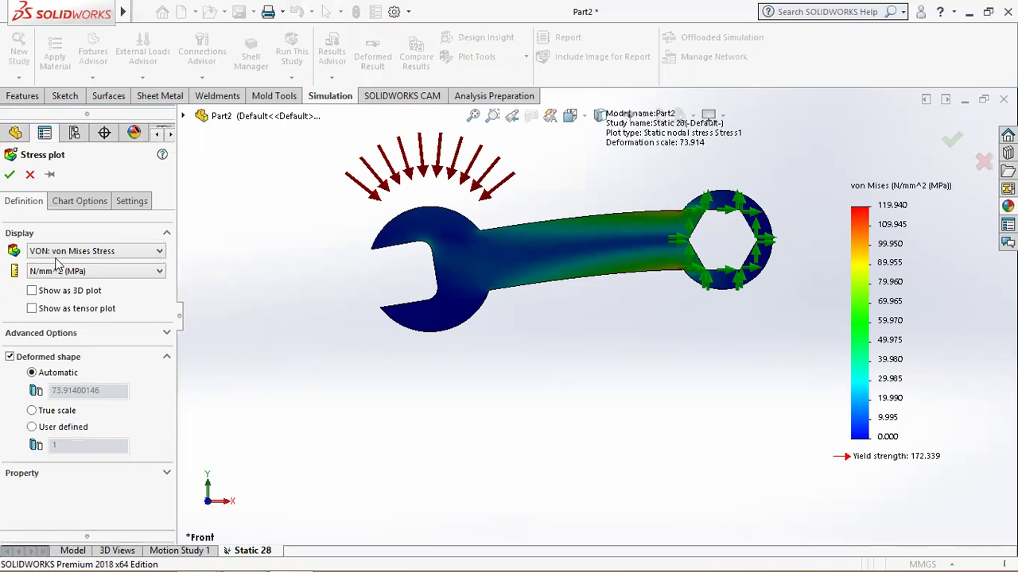
pyautogui.click(78, 204)
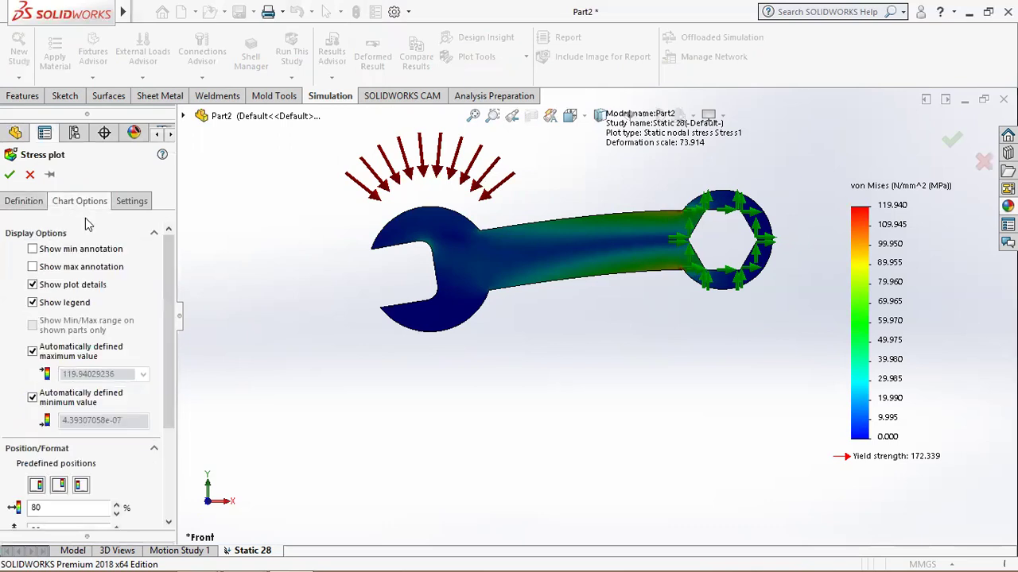
pyautogui.click(57, 271)
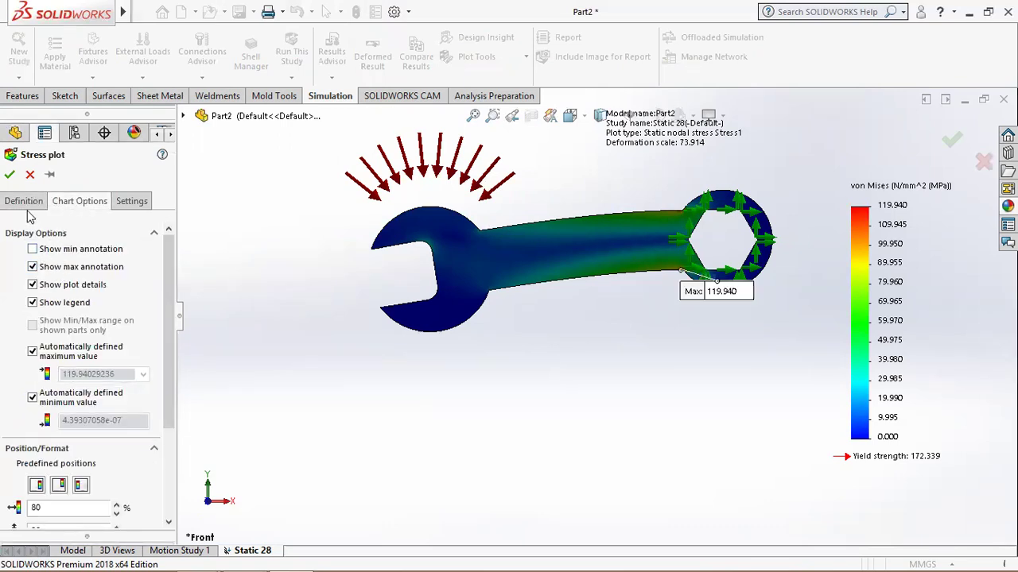
pyautogui.click(9, 174)
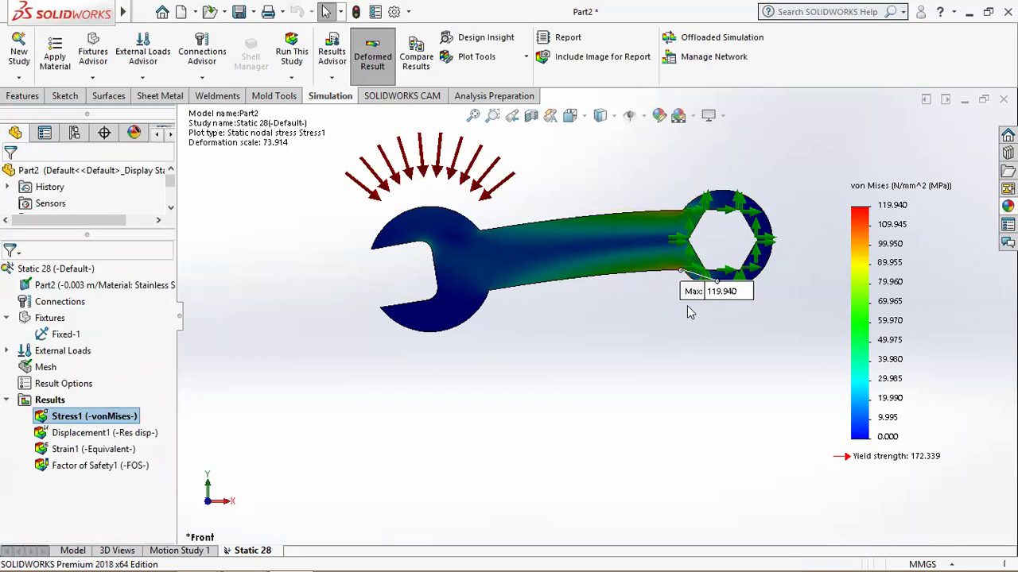
# Step: Zoom in on the 119.940 MPa peak where handle meets hexagon, then fit the wrench
pyautogui.scroll(-3, 747, 254)
pyautogui.scroll(-2, 747, 254)
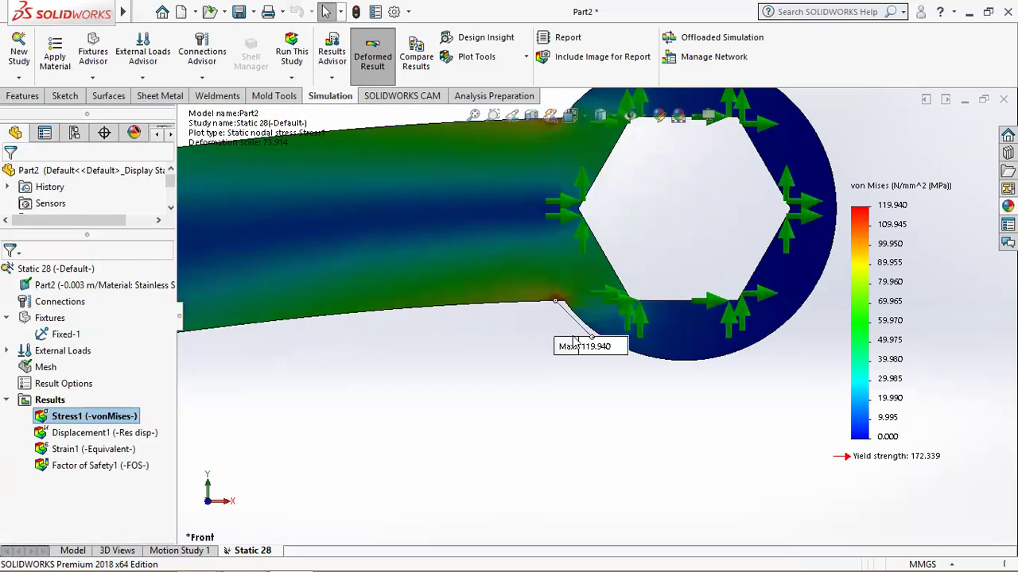
pyautogui.scroll(-2, 574, 340)
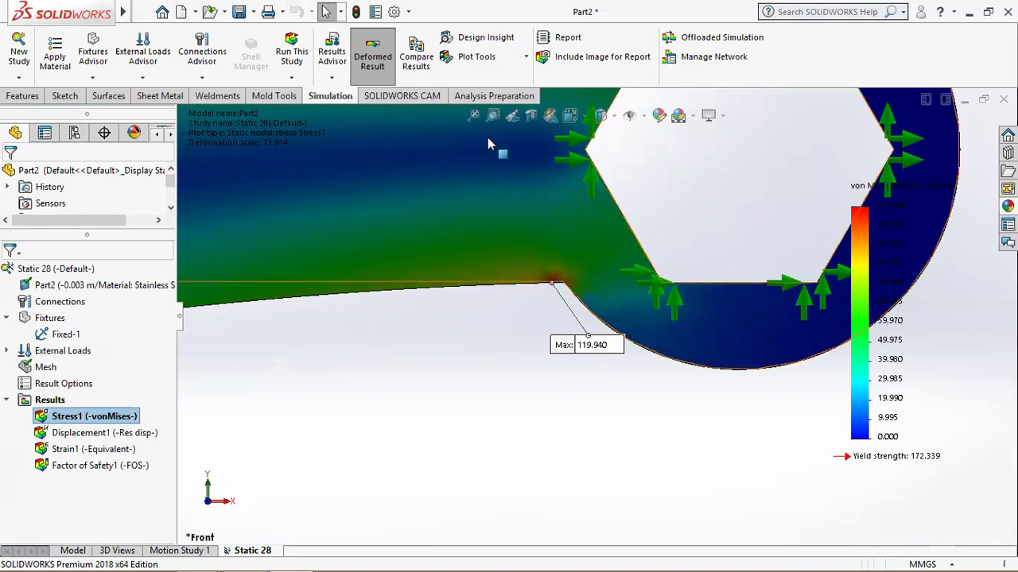
pyautogui.click(473, 115)
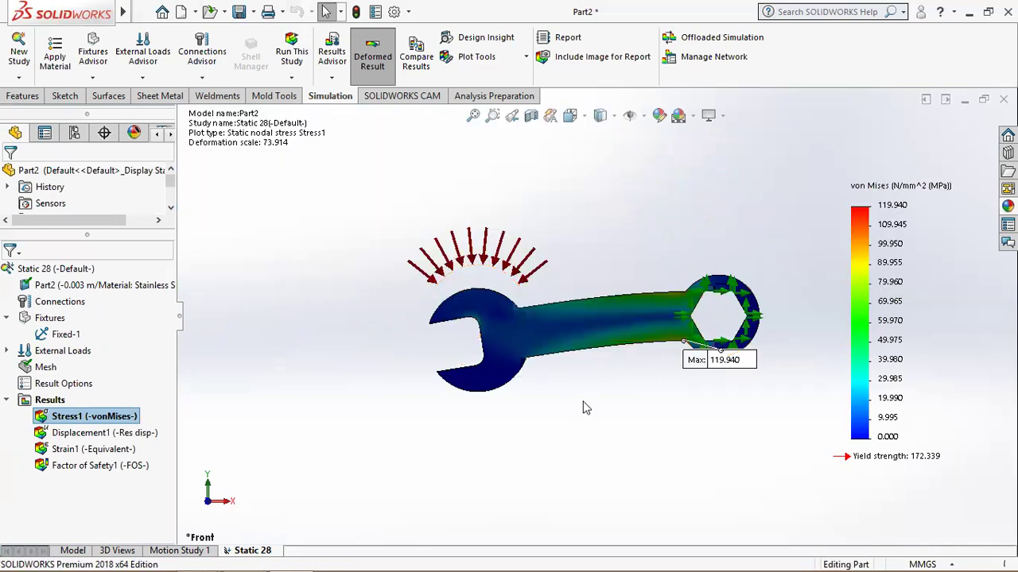
pyautogui.scroll(-2, 597, 452)
pyautogui.scroll(-2, 597, 453)
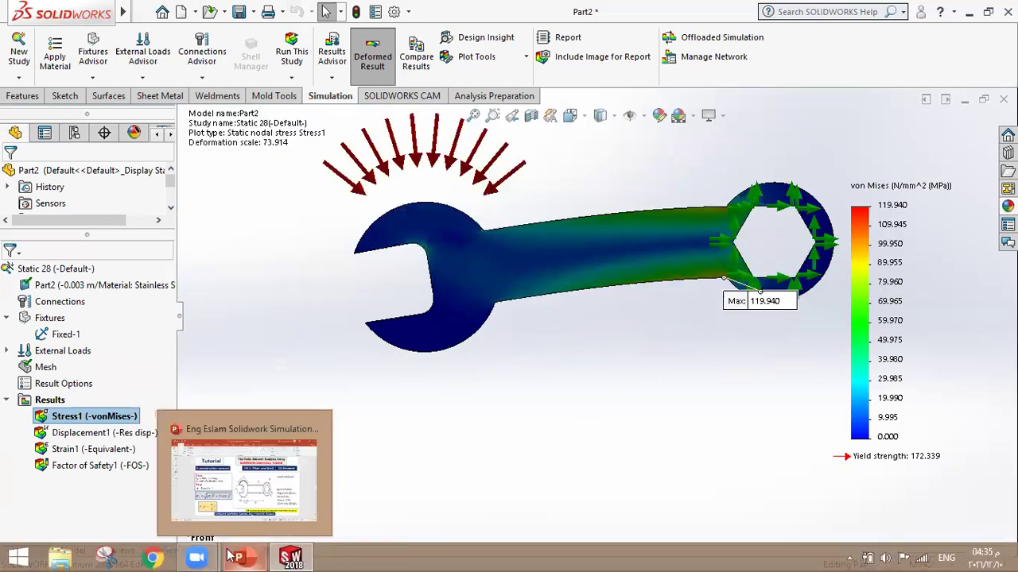
# Step: Bring PowerPoint forward, start the slide show, and advance to the channel promotion slide
pyautogui.click(235, 557)
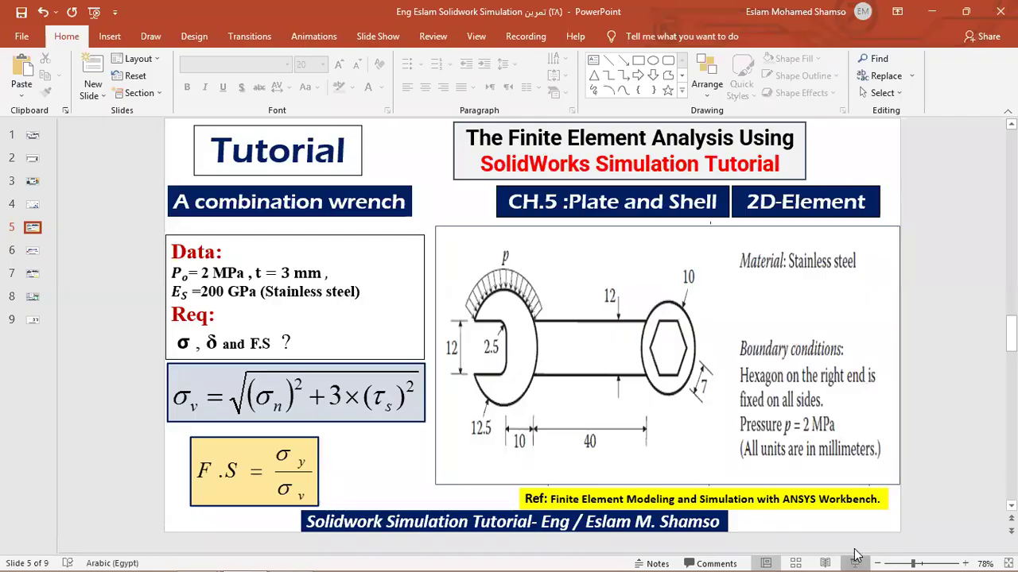
pyautogui.click(856, 557)
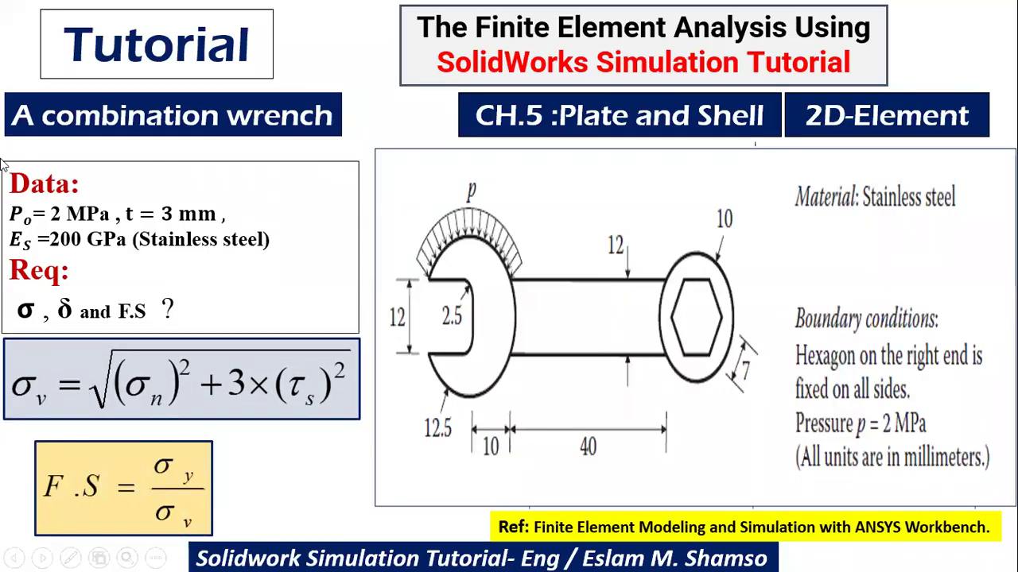
pyautogui.click(908, 302)
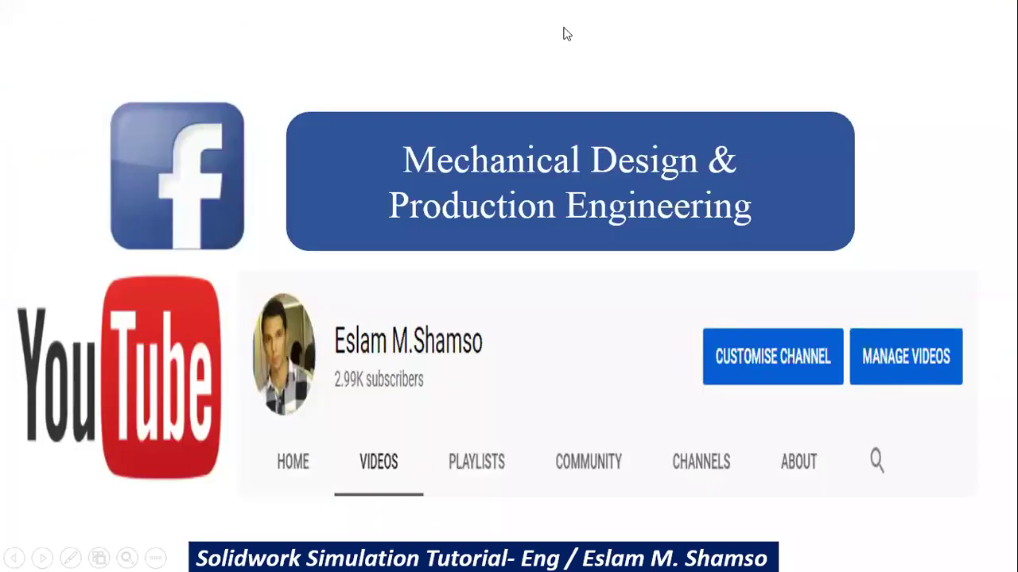